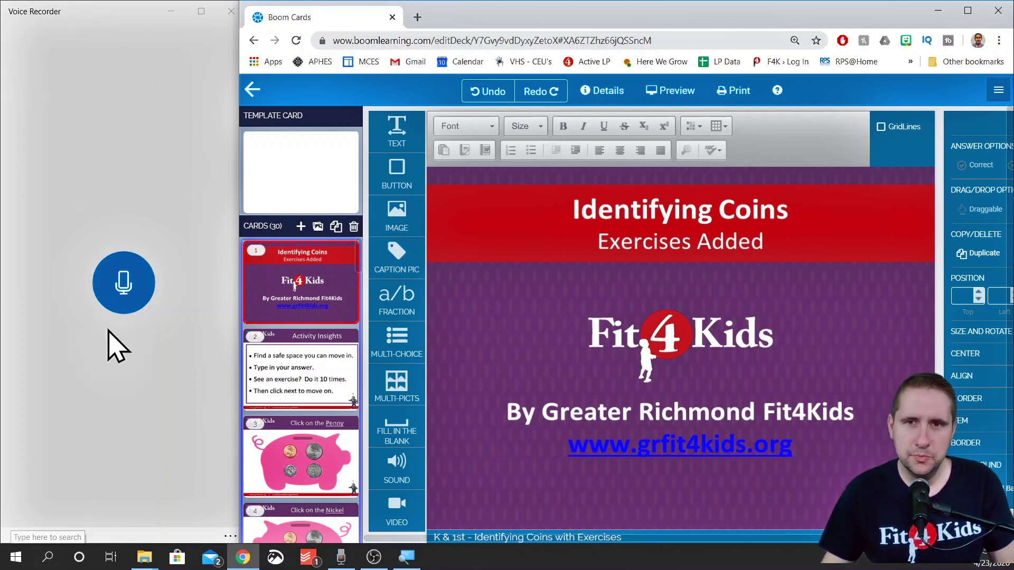
Step: Record a 9-second title-card voiceover in Voice Recorder and name it '0K - ID Coins 1'
{"action": "left_click", "coordinate": [124, 282]}
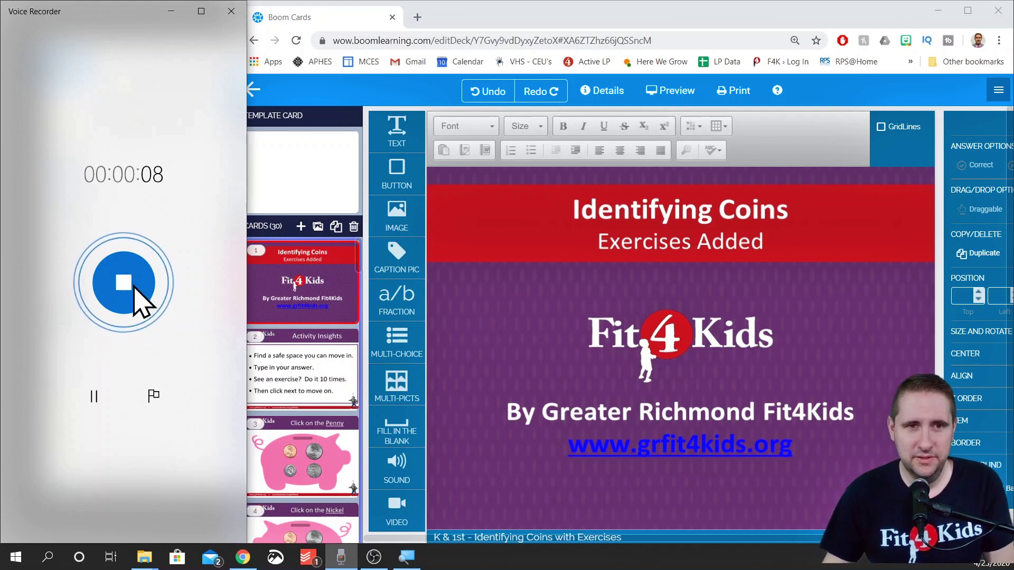
{"action": "left_click", "coordinate": [128, 272]}
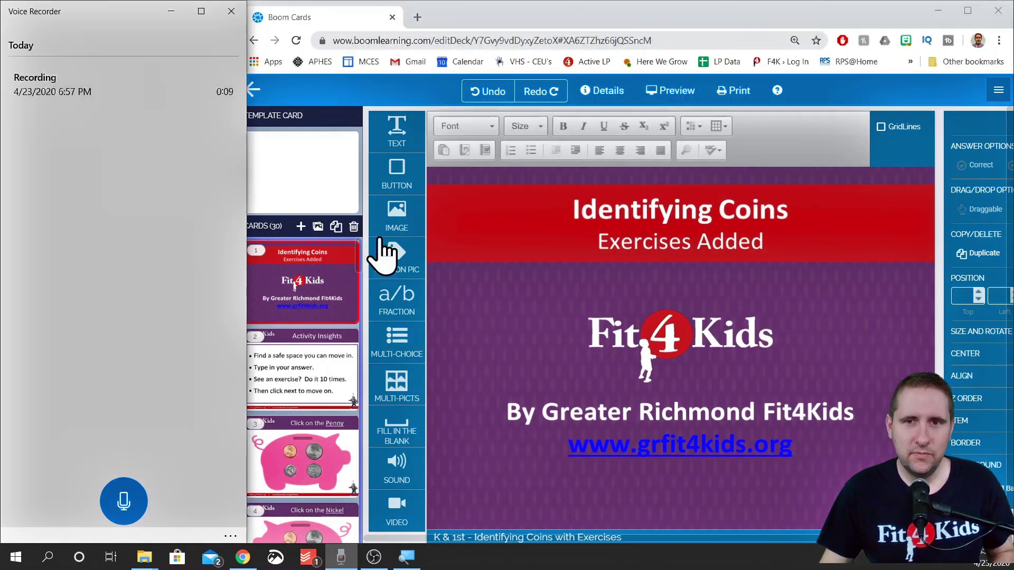
{"action": "right_click", "coordinate": [52, 81]}
{"action": "left_click", "coordinate": [89, 138]}
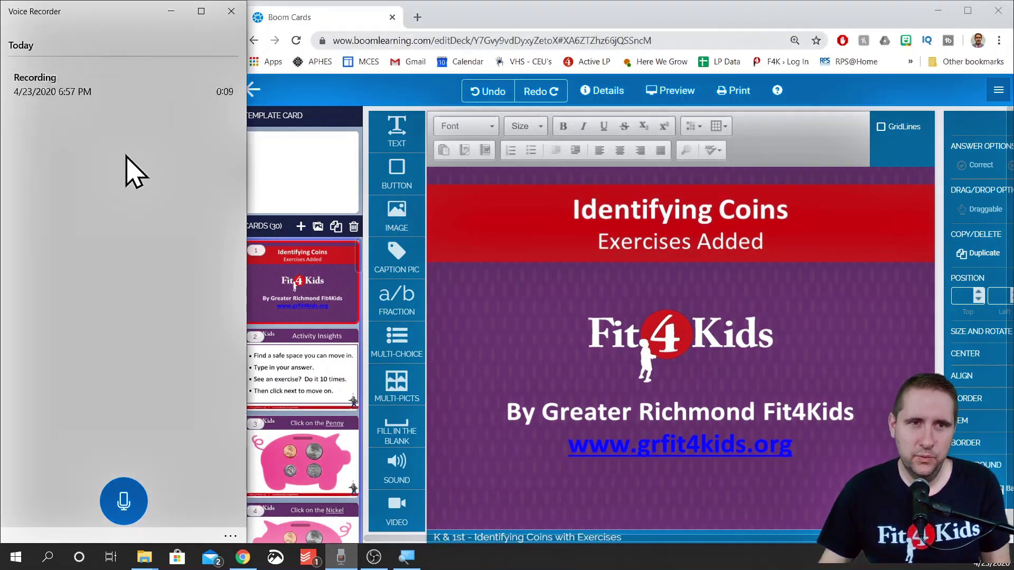
{"action": "type", "text": "0K - ID Coins 1"}
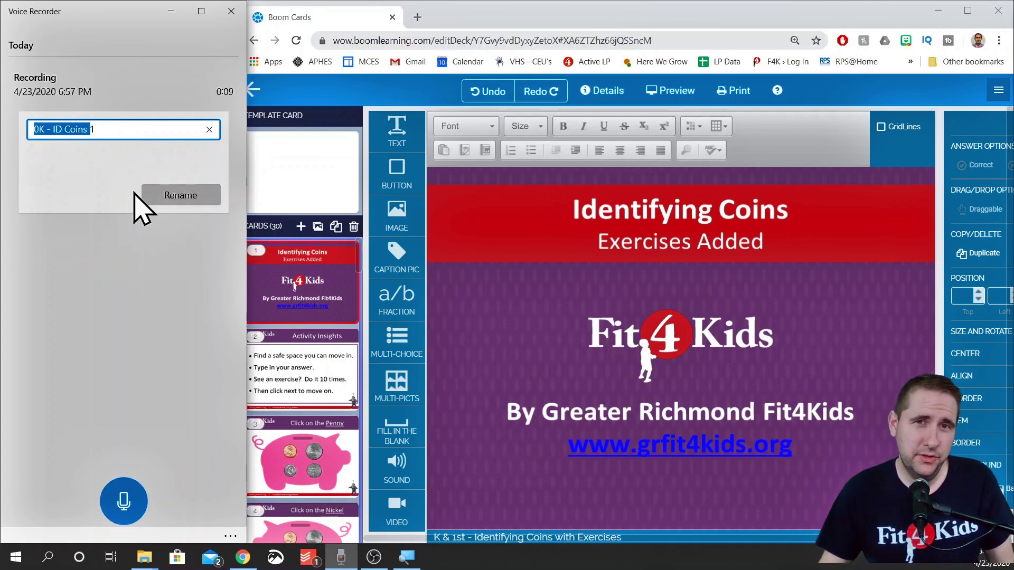
{"action": "left_click", "coordinate": [190, 202]}
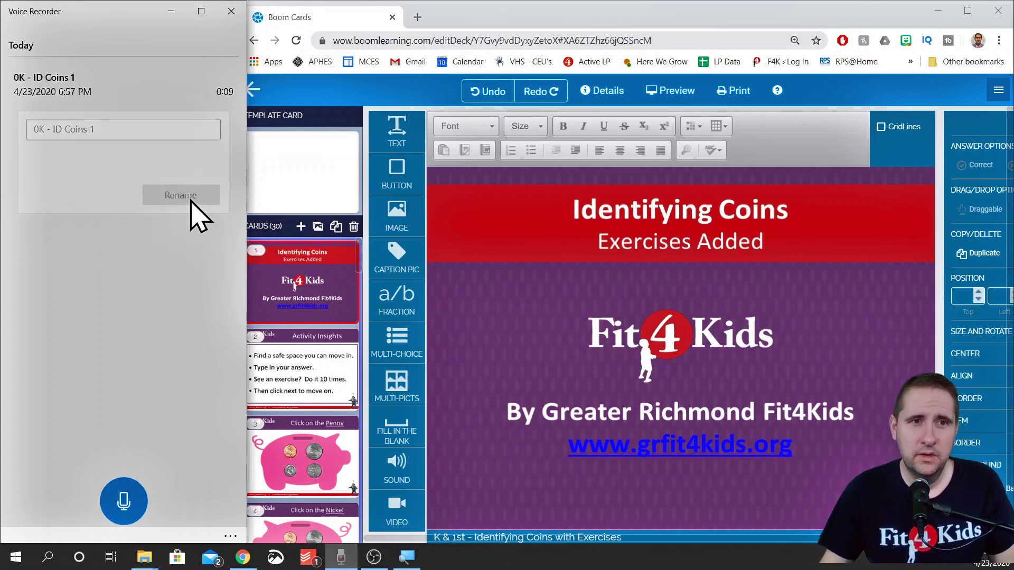
{"action": "left_click", "coordinate": [331, 359]}
Step: Select the Penny and Nickel cards in turn and record a short clip for each
{"action": "scroll", "coordinate": [316, 328], "scroll_direction": "down", "scroll_amount": 2}
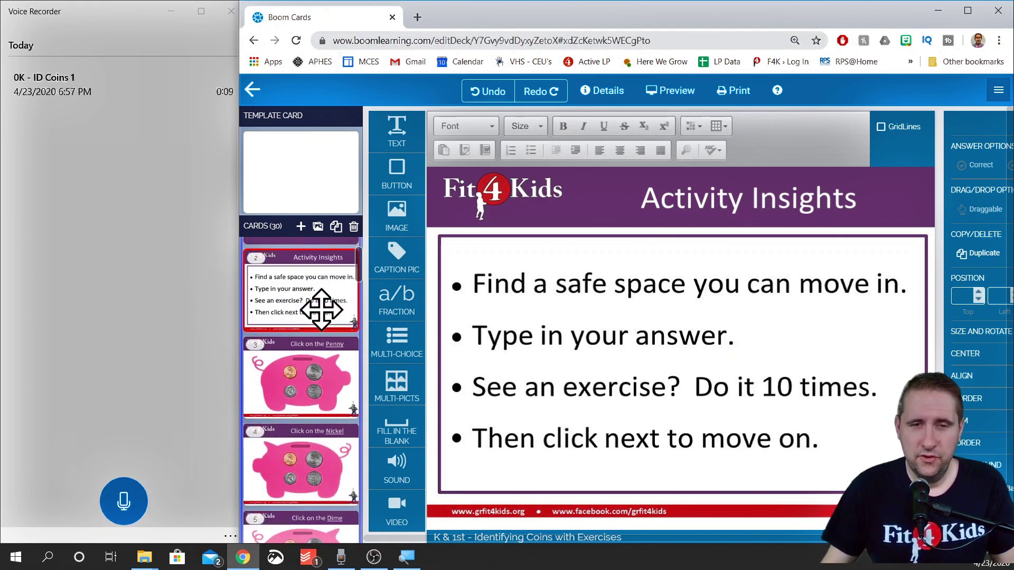
{"action": "scroll", "coordinate": [321, 311], "scroll_direction": "down", "scroll_amount": 1}
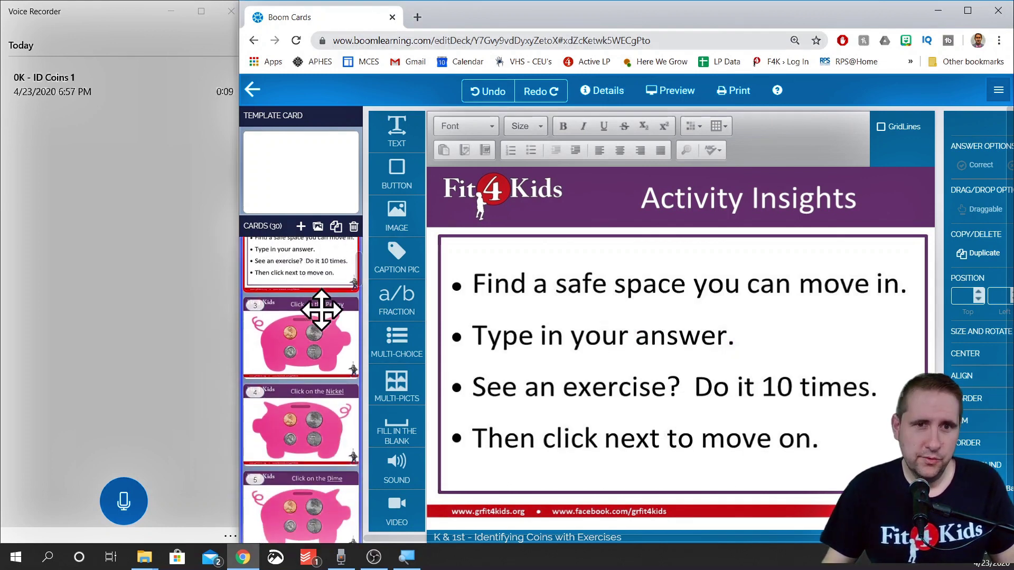
{"action": "scroll", "coordinate": [321, 310], "scroll_direction": "down", "scroll_amount": 1}
{"action": "left_click", "coordinate": [312, 307]}
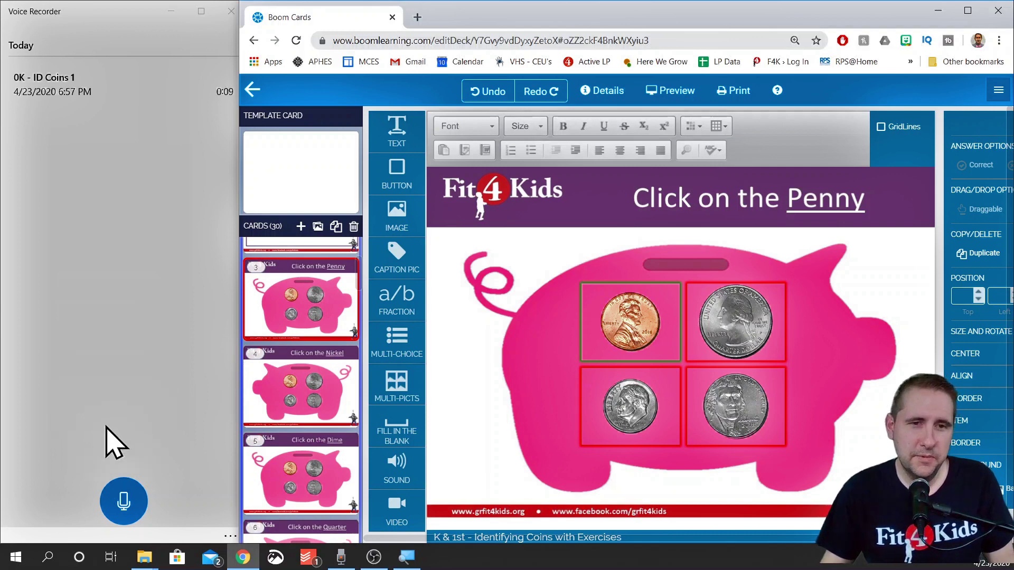
{"action": "left_click", "coordinate": [125, 501]}
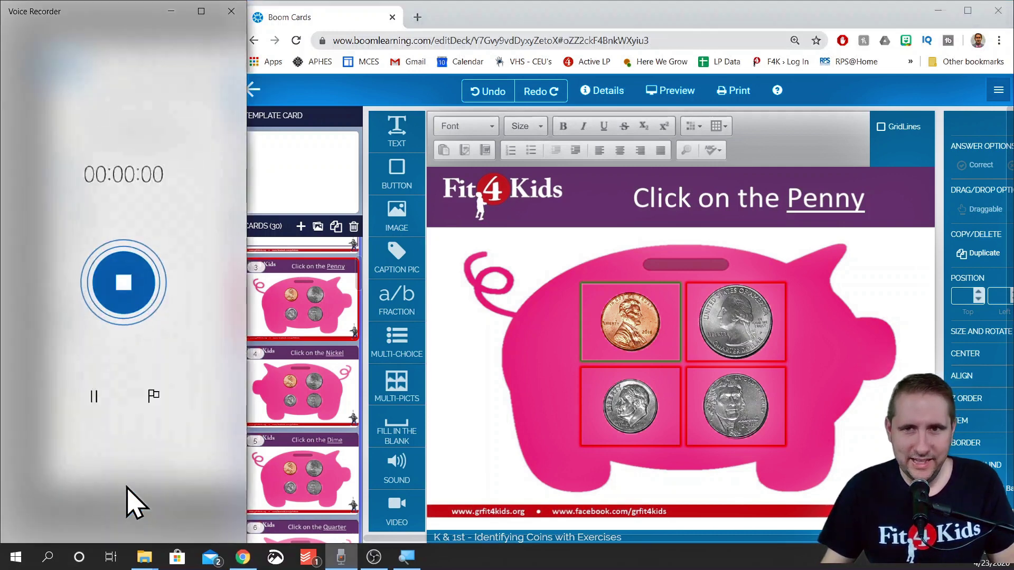
{"action": "left_click", "coordinate": [126, 293]}
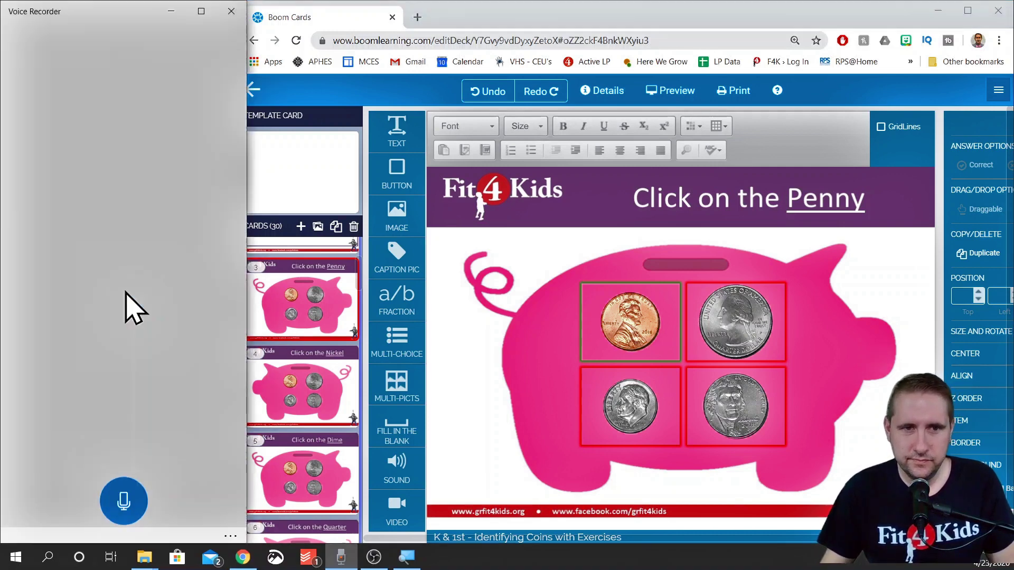
{"action": "left_click", "coordinate": [316, 404]}
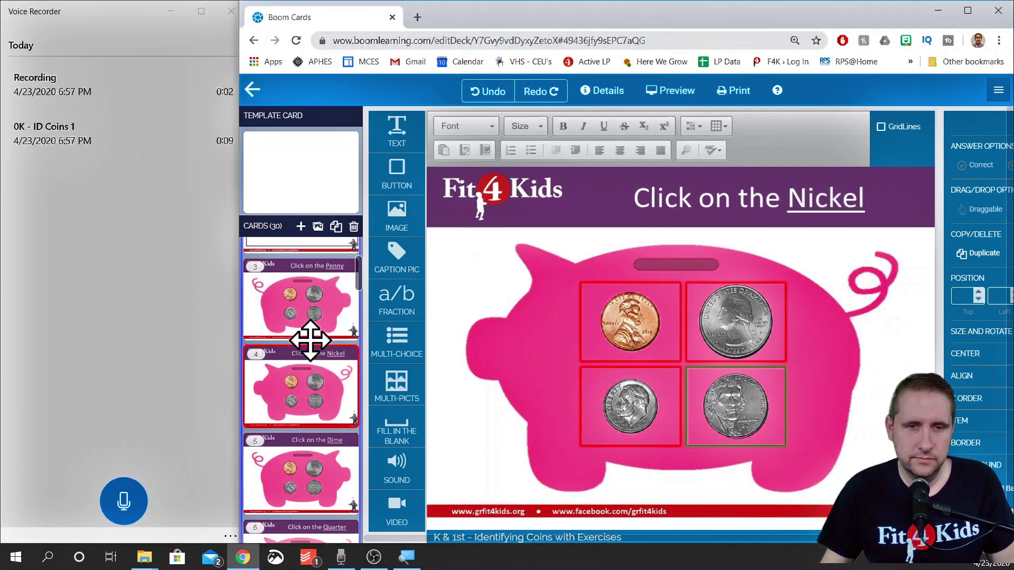
{"action": "scroll", "coordinate": [290, 351], "scroll_direction": "down", "scroll_amount": 2}
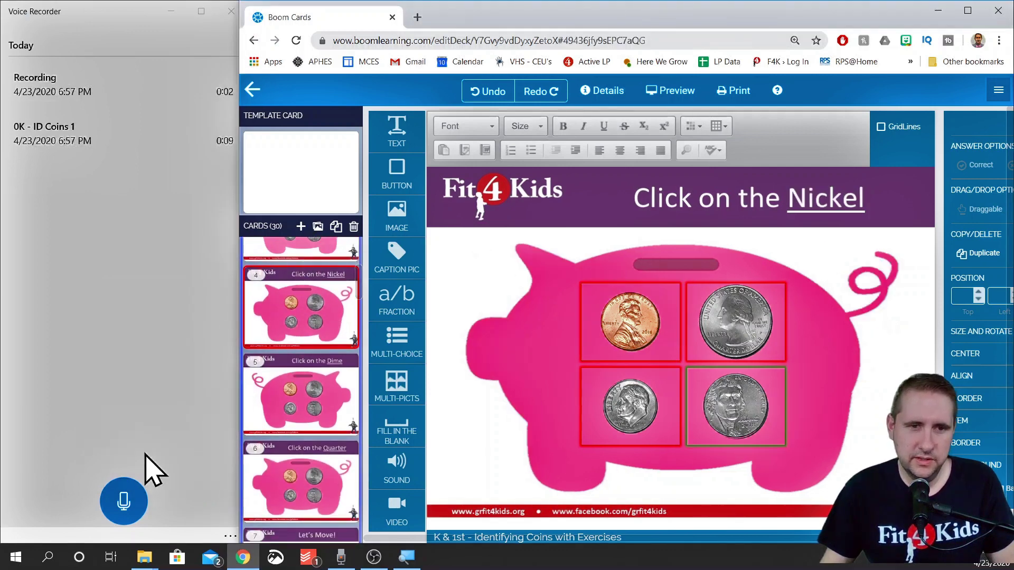
{"action": "left_click", "coordinate": [122, 505]}
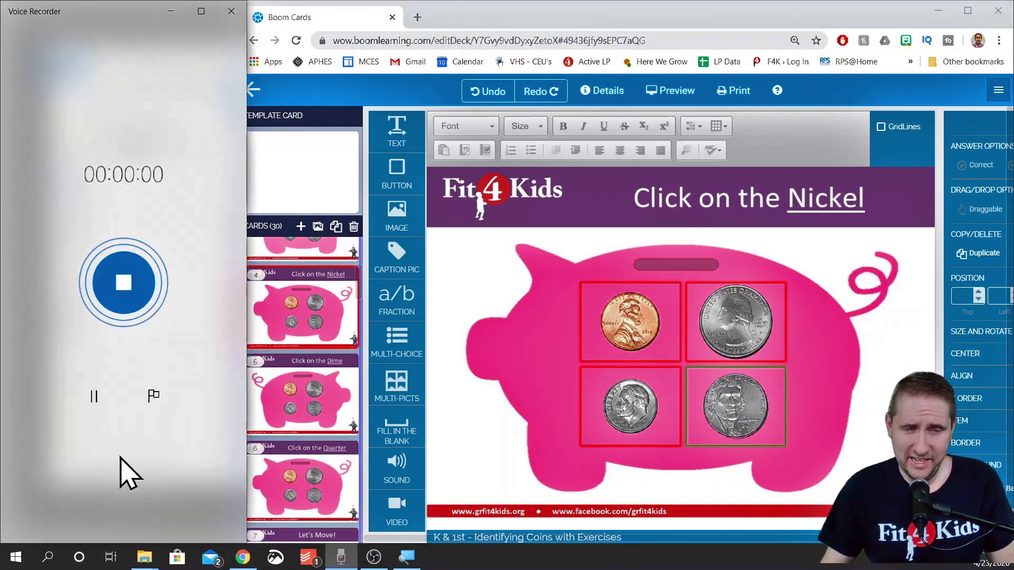
{"action": "left_click", "coordinate": [119, 297]}
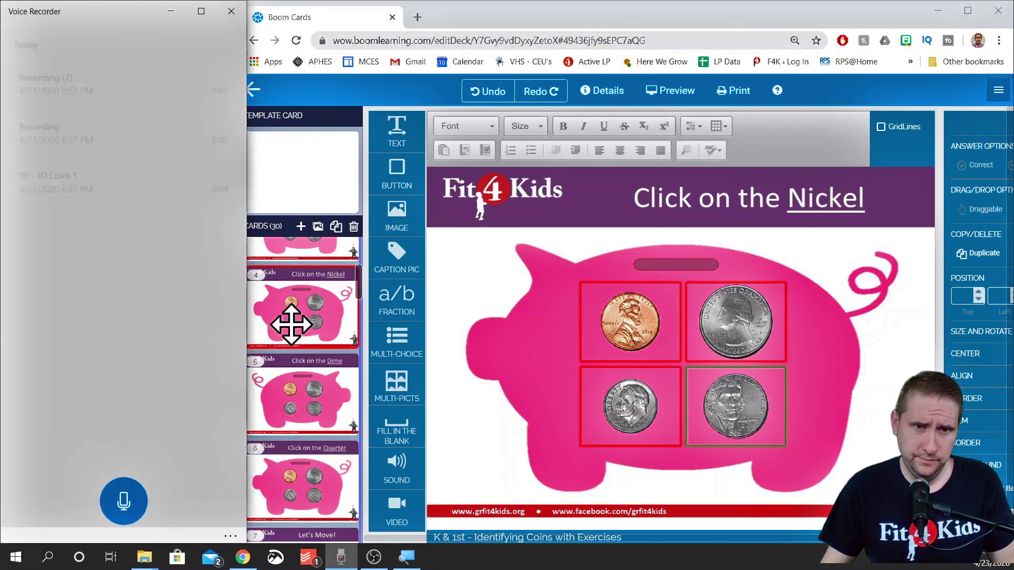
Step: Select the Dime and Quarter cards in turn and record a short clip for each
{"action": "scroll", "coordinate": [310, 340], "scroll_direction": "down", "scroll_amount": 1}
{"action": "left_click", "coordinate": [309, 341]}
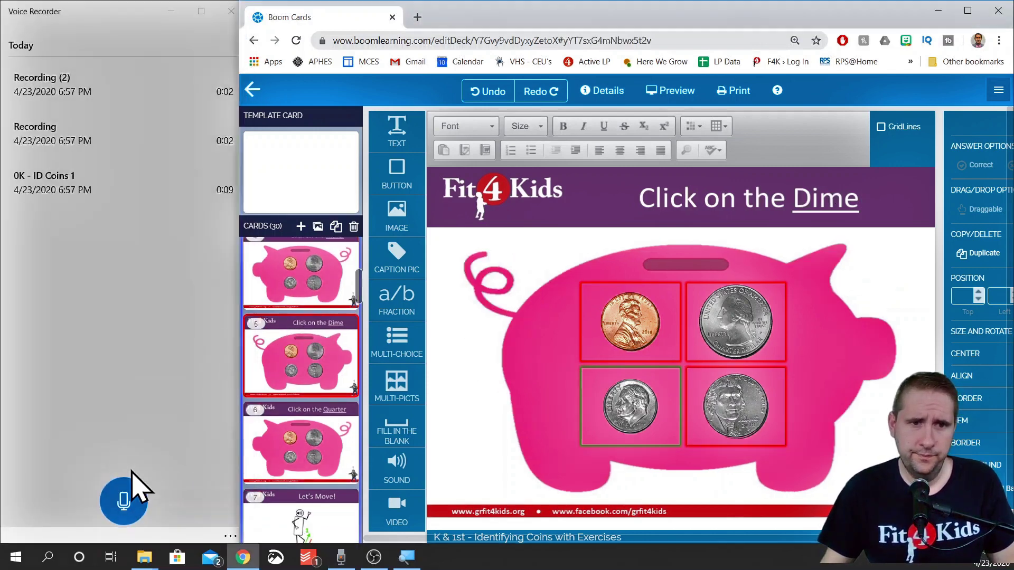
{"action": "left_click", "coordinate": [126, 502]}
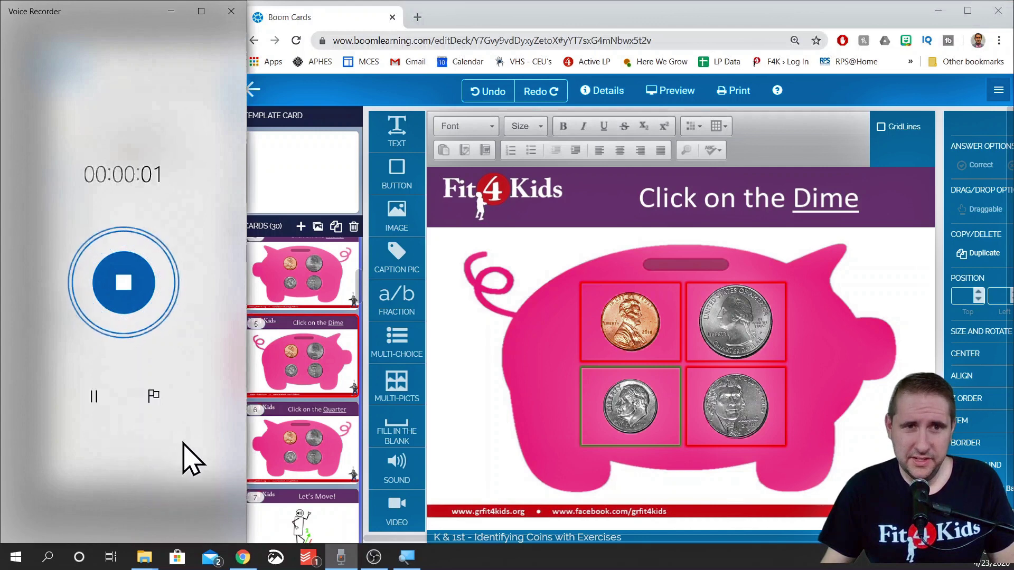
{"action": "left_click", "coordinate": [127, 290]}
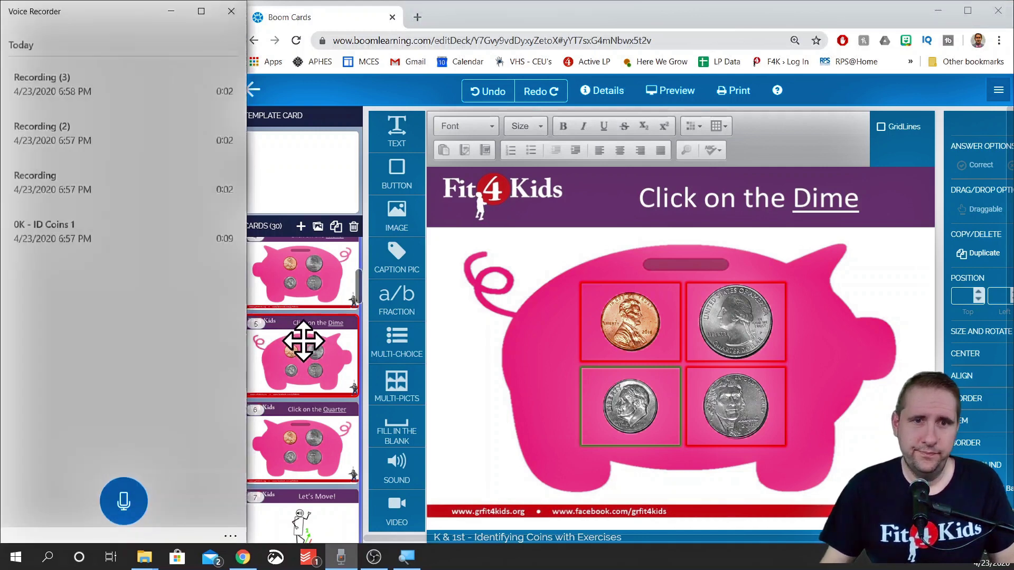
{"action": "scroll", "coordinate": [301, 339], "scroll_direction": "down", "scroll_amount": 1}
{"action": "left_click", "coordinate": [270, 423]}
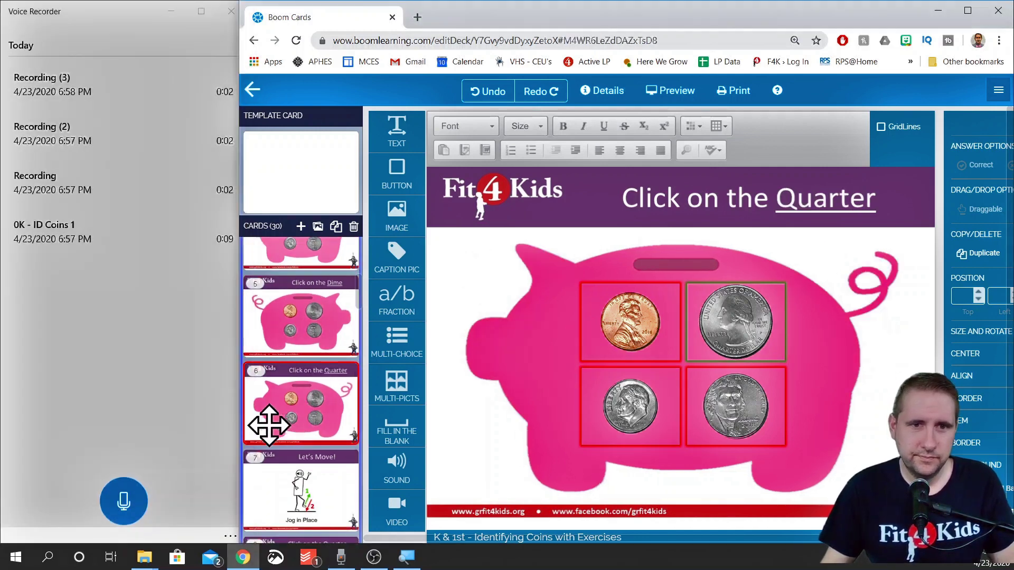
{"action": "left_click", "coordinate": [131, 500]}
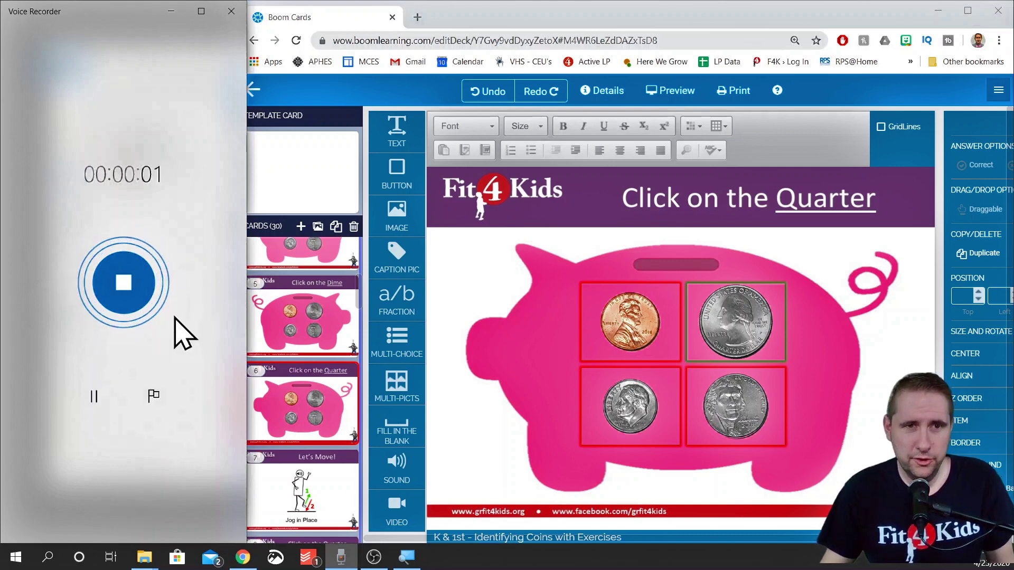
{"action": "left_click", "coordinate": [125, 288]}
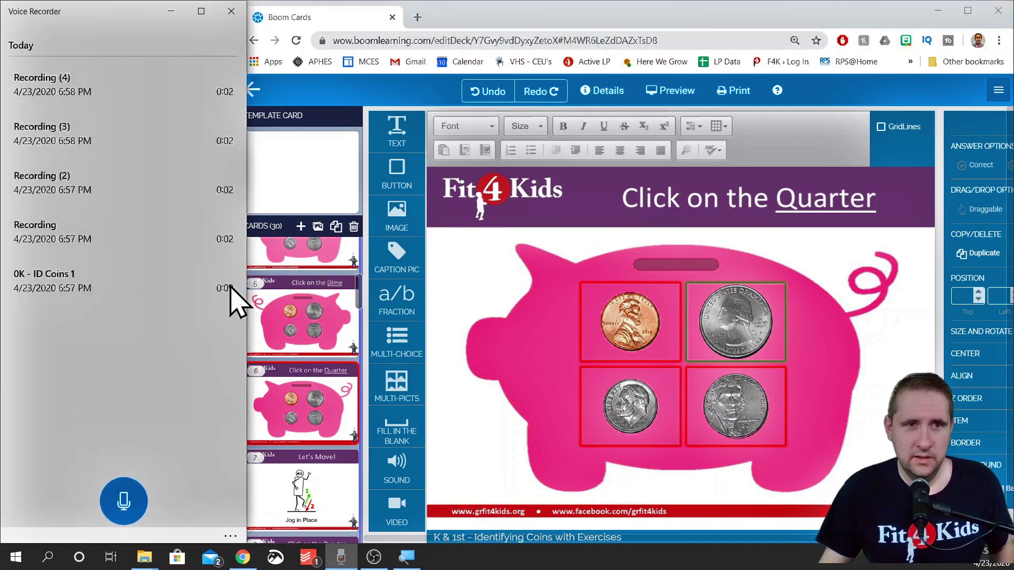
Step: Rename the first two short recordings to '0K - ID Coins 3' and '0K - ID Coins 4'
{"action": "right_click", "coordinate": [38, 246]}
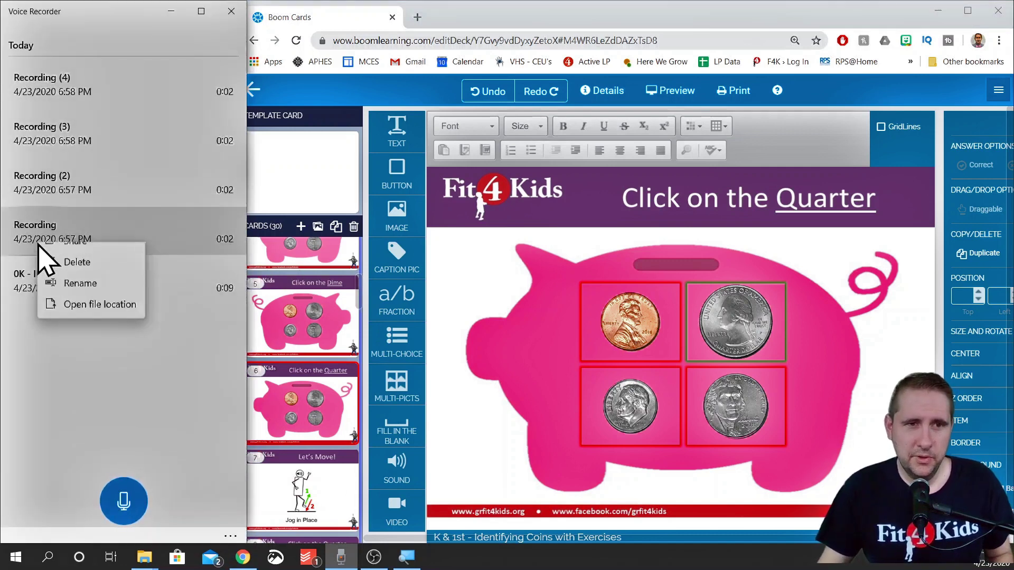
{"action": "left_click", "coordinate": [111, 297]}
{"action": "type", "text": "0K - ID Coins 3"}
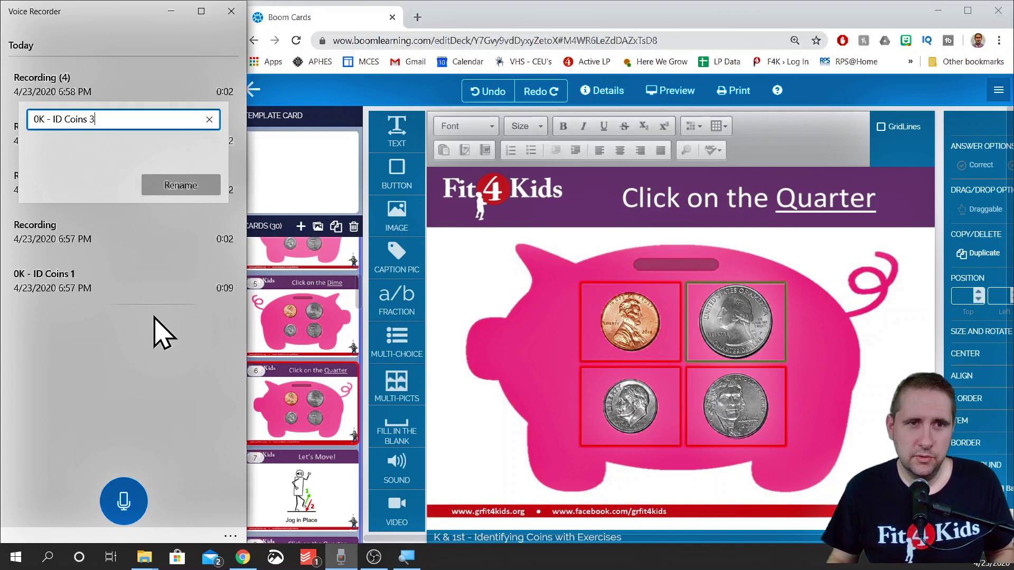
{"action": "key", "text": "Return"}
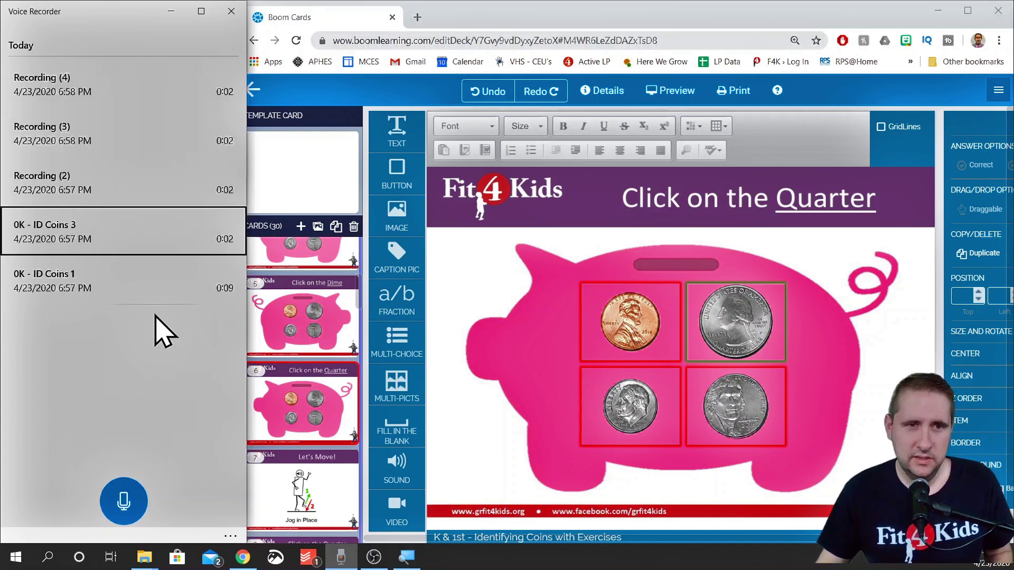
{"action": "right_click", "coordinate": [78, 184]}
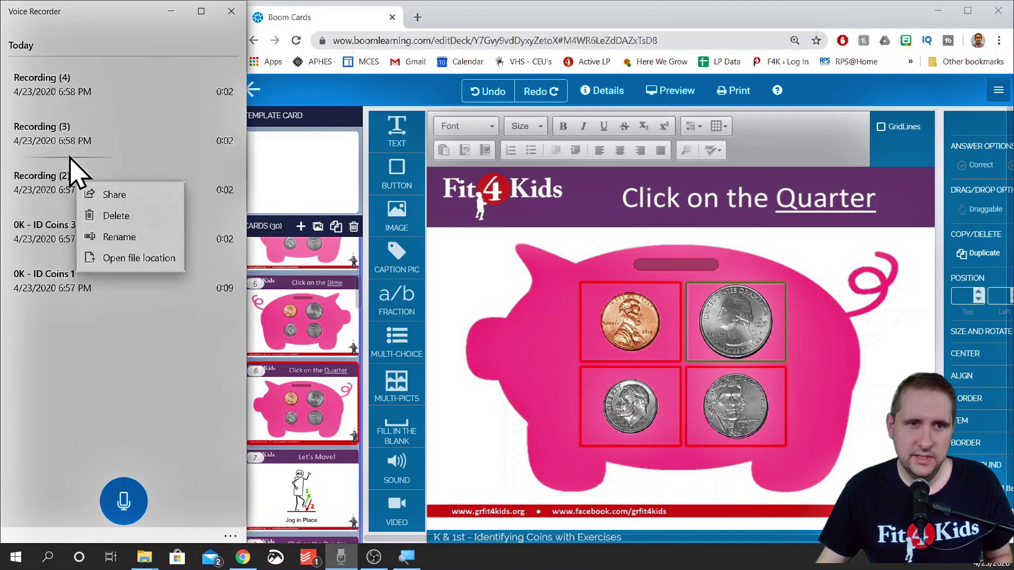
{"action": "left_click", "coordinate": [132, 237]}
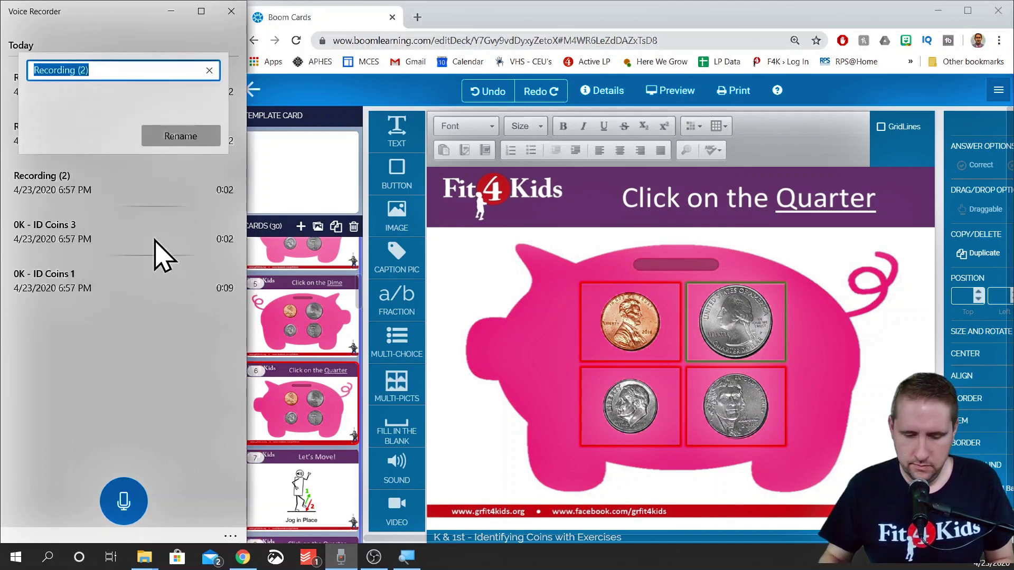
{"action": "type", "text": "0K - ID Coins"}
{"action": "key", "text": "Return"}
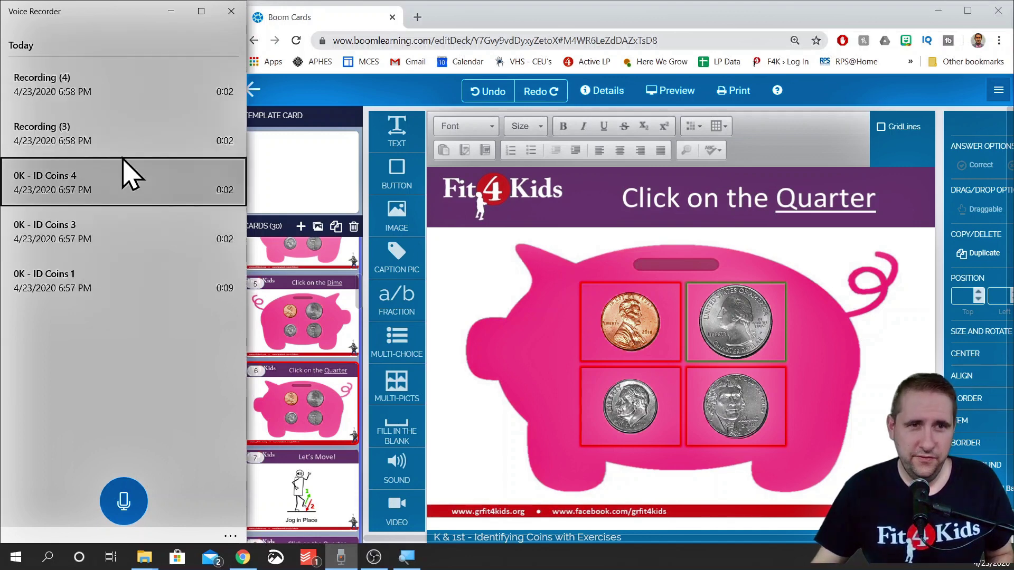
Step: Rename Recording (3) and Recording (4) to '0K - ID Coins 5' and '0K - ID Coins 6'
{"action": "right_click", "coordinate": [122, 142]}
{"action": "left_click", "coordinate": [174, 192]}
{"action": "type", "text": "0K - ID Coins"}
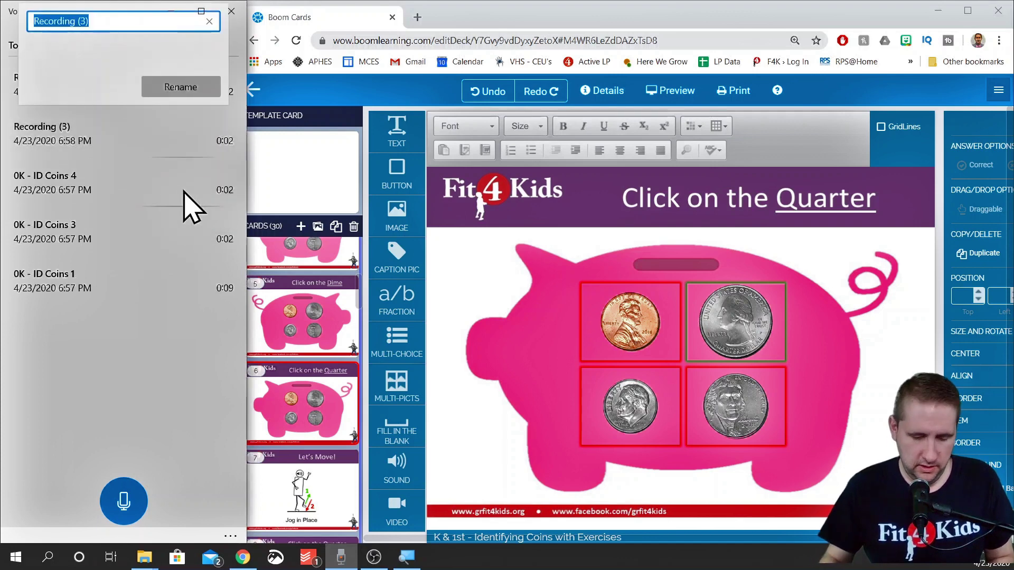
{"action": "key", "text": "Return"}
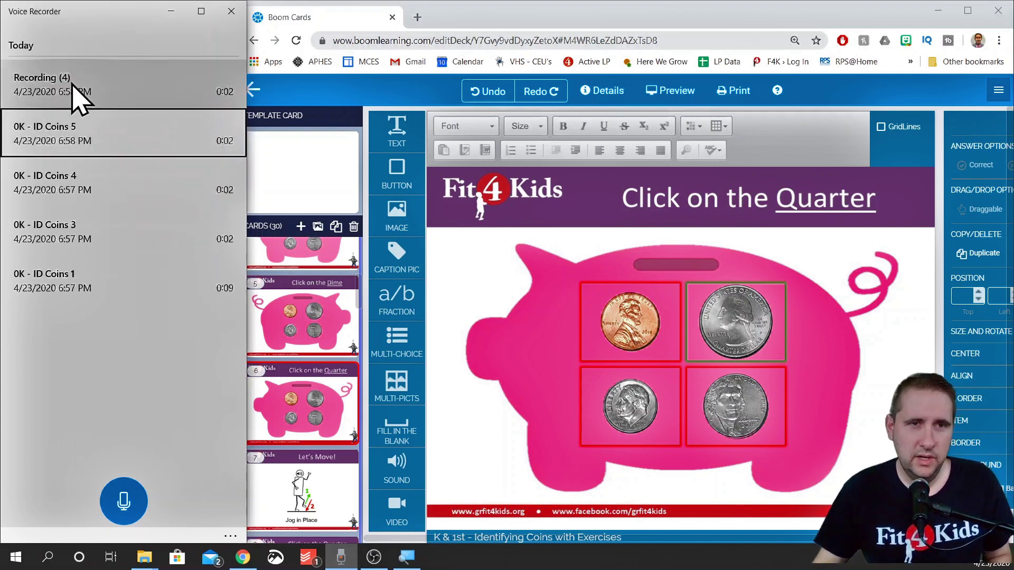
{"action": "right_click", "coordinate": [79, 93]}
{"action": "left_click", "coordinate": [121, 133]}
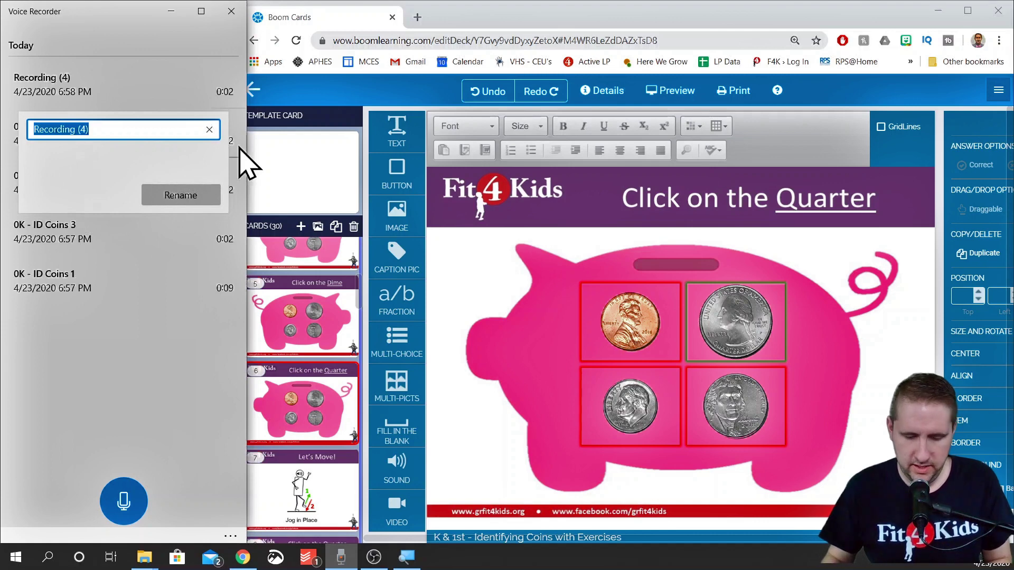
{"action": "type", "text": "0K - ID Coins"}
{"action": "key", "text": "Return"}
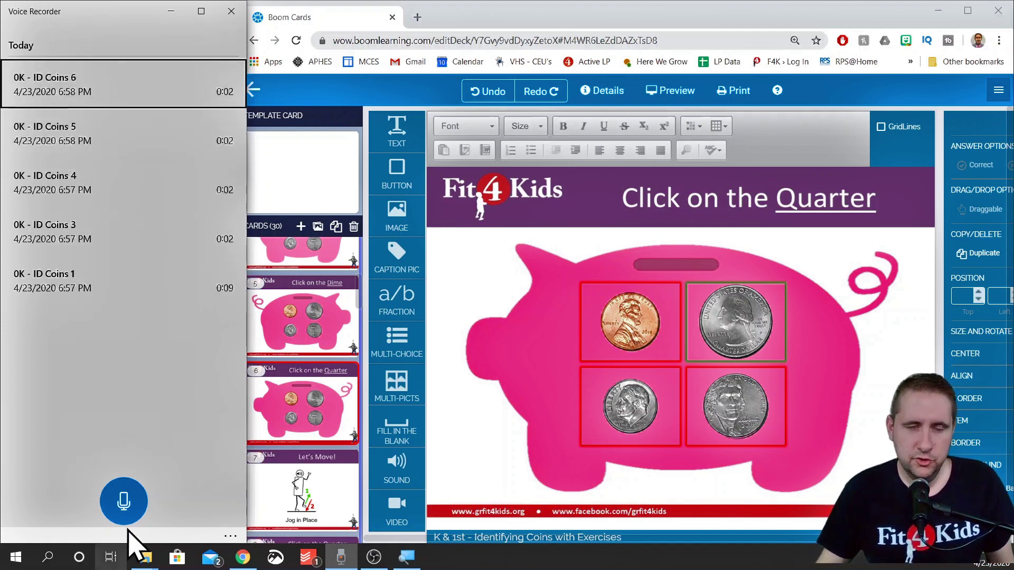
{"action": "scroll", "coordinate": [312, 317], "scroll_direction": "down", "scroll_amount": 3}
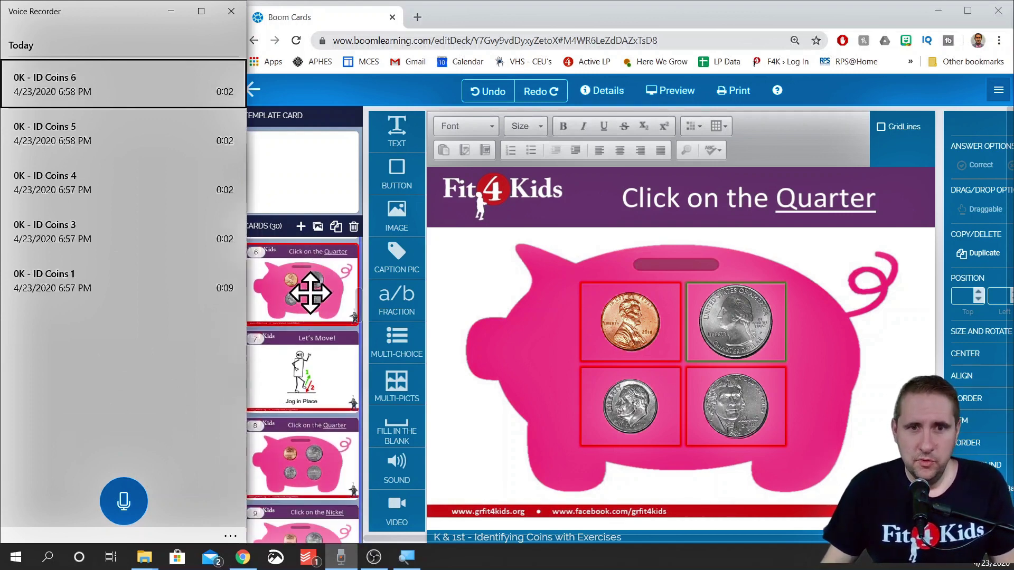
Step: Scroll the thumbnails and load card 7, the Let's Move! Jog in Place card
{"action": "scroll", "coordinate": [312, 306], "scroll_direction": "down", "scroll_amount": 1}
{"action": "left_click", "coordinate": [336, 322]}
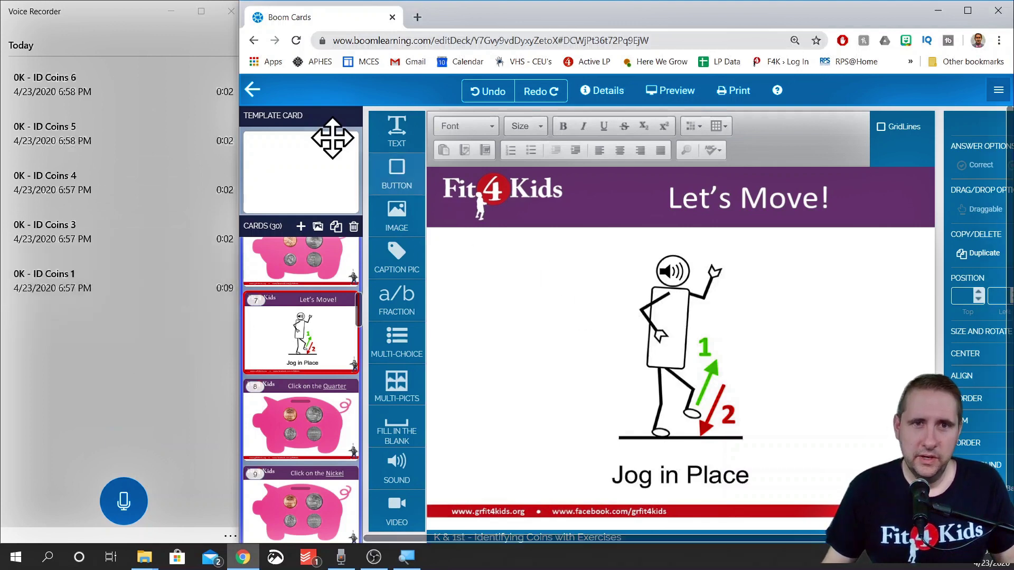
Step: Go from the deck editor through Studio to the Sounds asset manager
{"action": "left_click", "coordinate": [254, 92]}
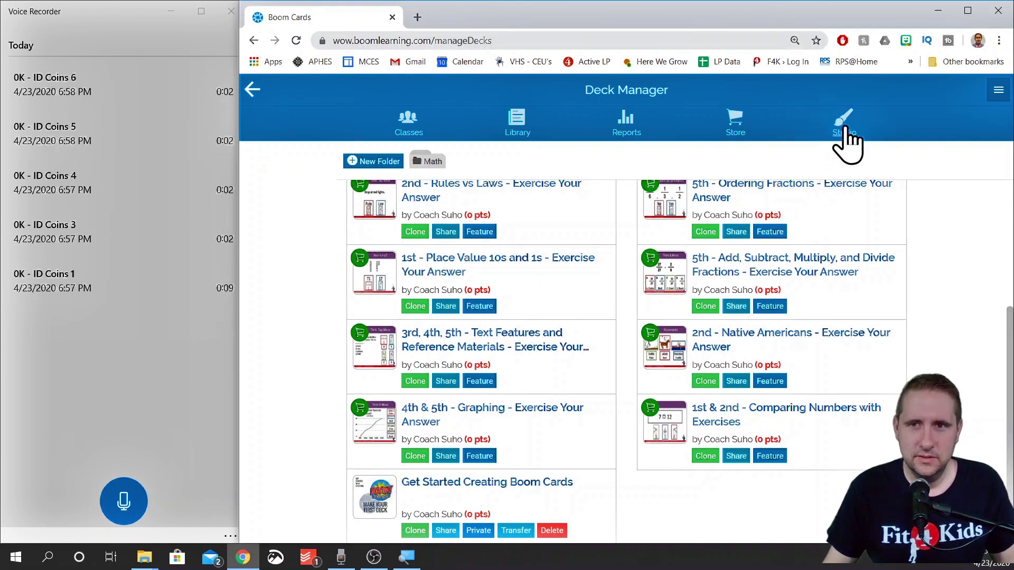
{"action": "left_click", "coordinate": [845, 138]}
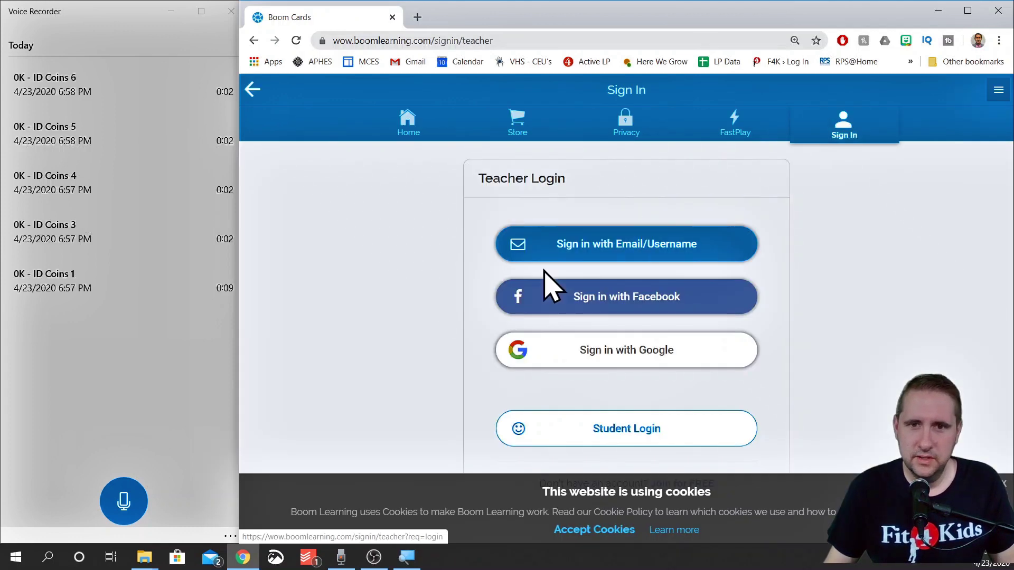
{"action": "scroll", "coordinate": [458, 253], "scroll_direction": "down", "scroll_amount": 1}
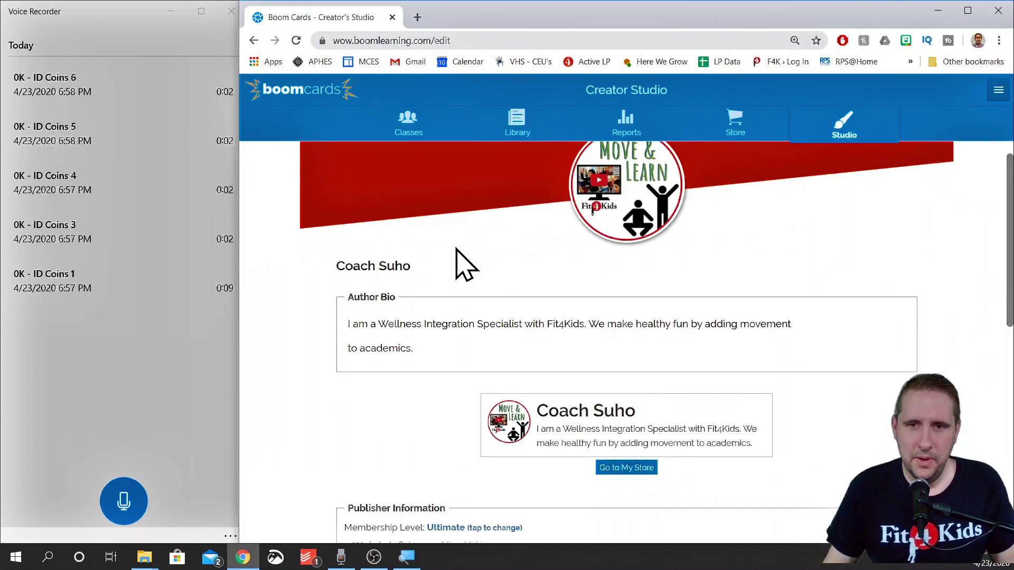
{"action": "scroll", "coordinate": [460, 256], "scroll_direction": "down", "scroll_amount": 8}
{"action": "left_click", "coordinate": [551, 470]}
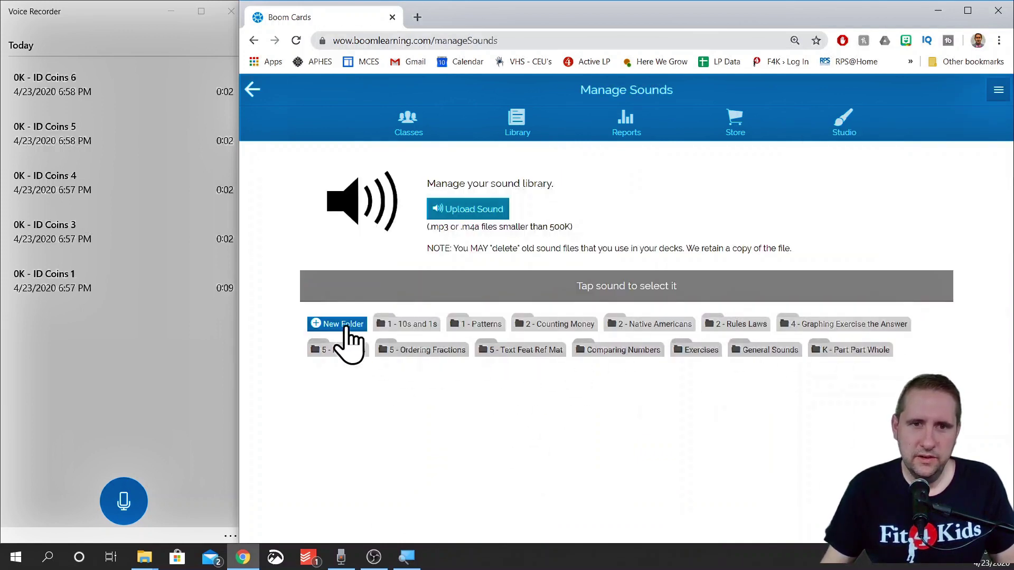
Step: Create a sound folder titled '0K - ID Coins' and open it for uploading
{"action": "left_click", "coordinate": [347, 326]}
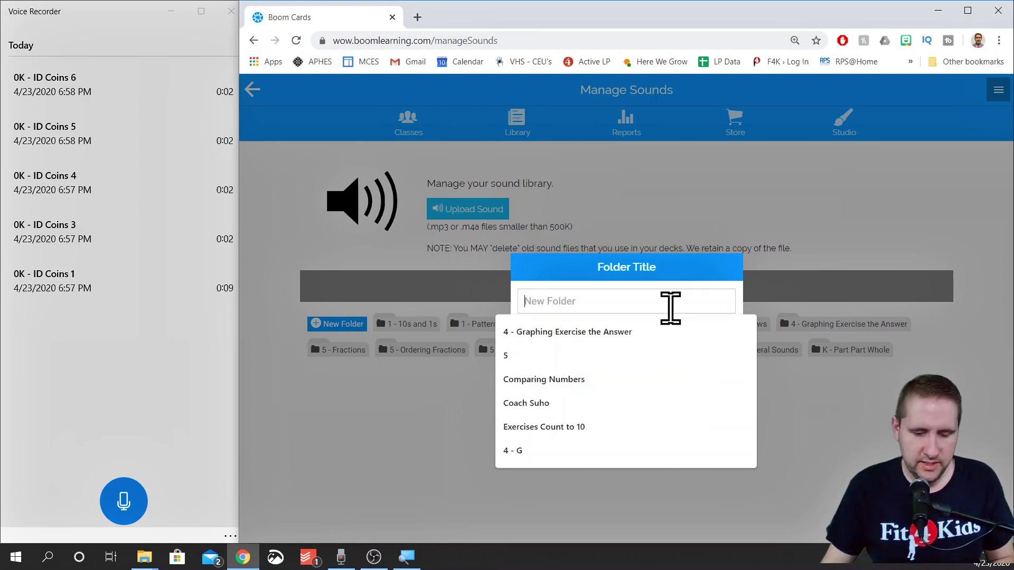
{"action": "type", "text": "0K - ID Coins"}
{"action": "key", "text": "BackSpace"}
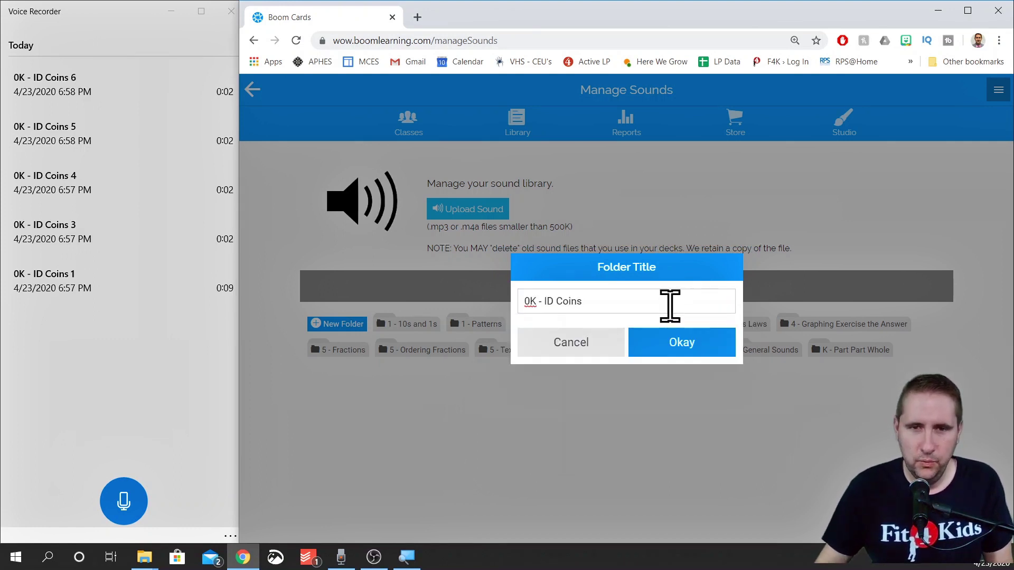
{"action": "left_click", "coordinate": [695, 346]}
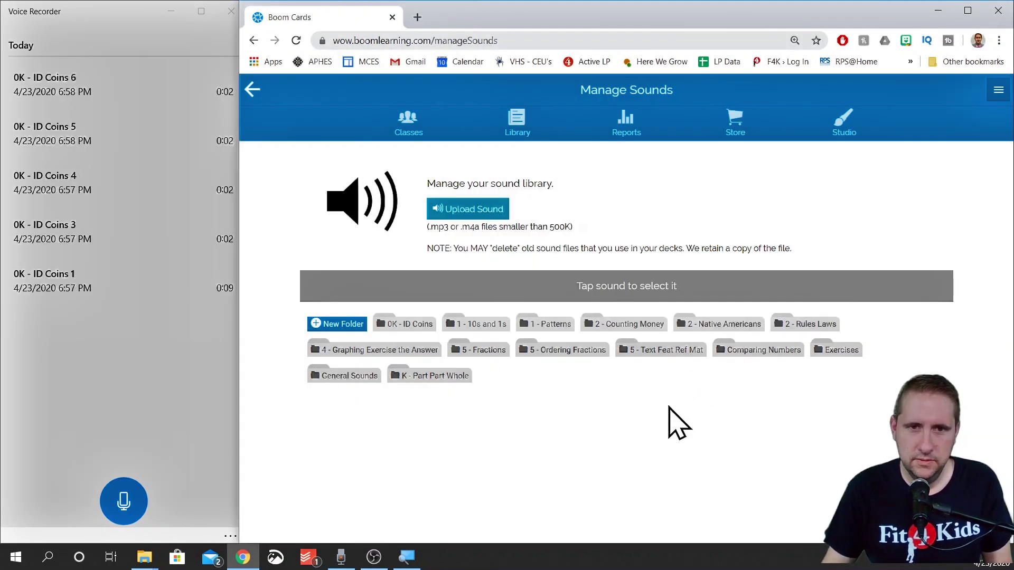
{"action": "left_click", "coordinate": [407, 327]}
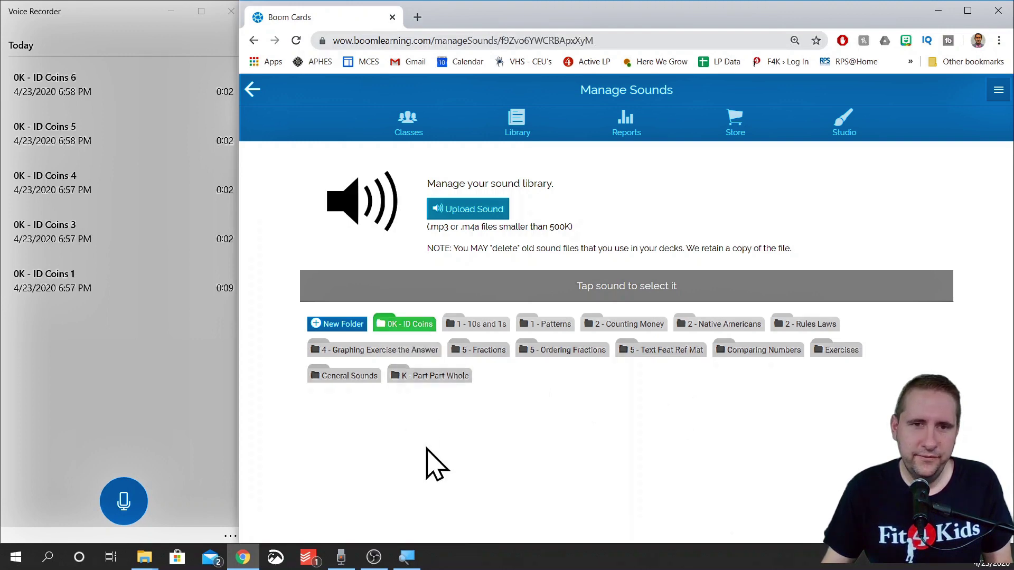
{"action": "left_click", "coordinate": [457, 211]}
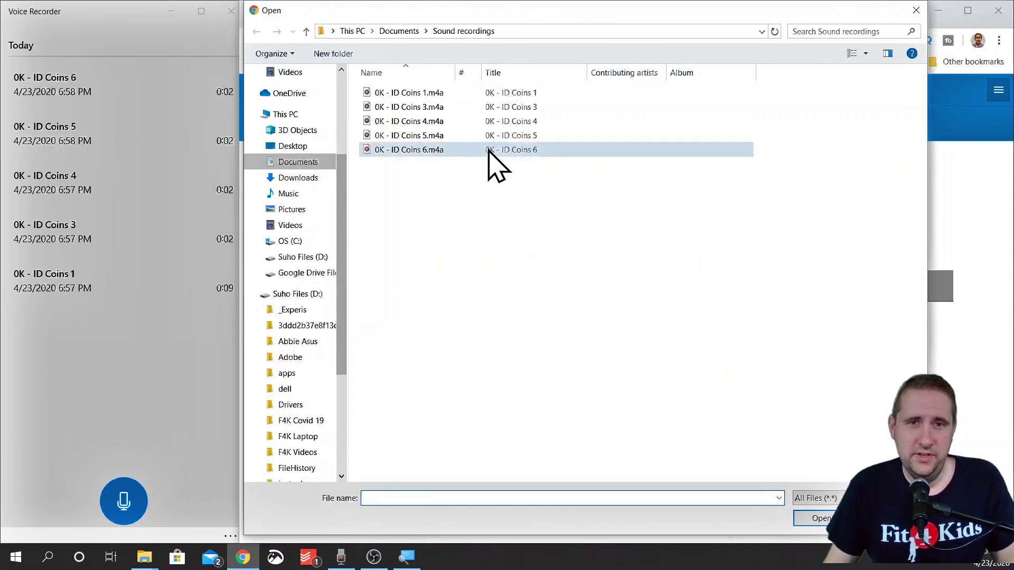
Step: Upload all five coin voiceover m4a files into the folder, then close Voice Recorder
{"action": "left_click_drag", "start_coordinate": [463, 227], "coordinate": [391, 100]}
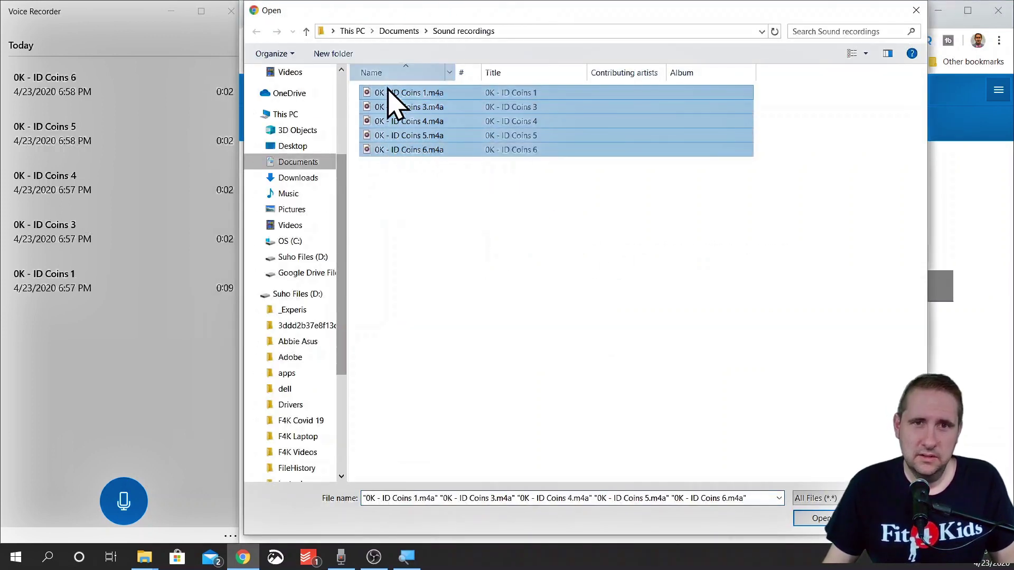
{"action": "left_click", "coordinate": [820, 519]}
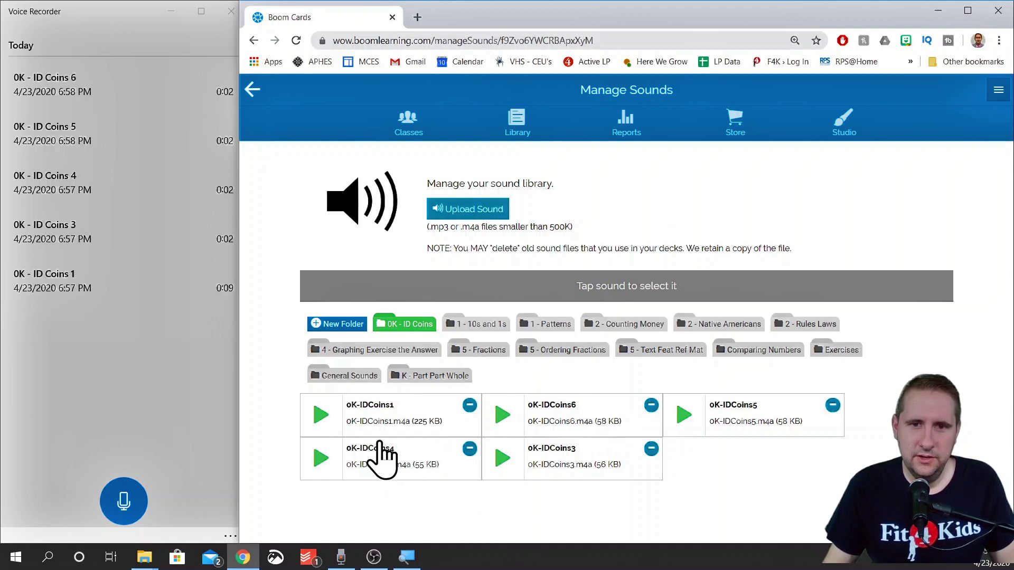
{"action": "left_click", "coordinate": [230, 11]}
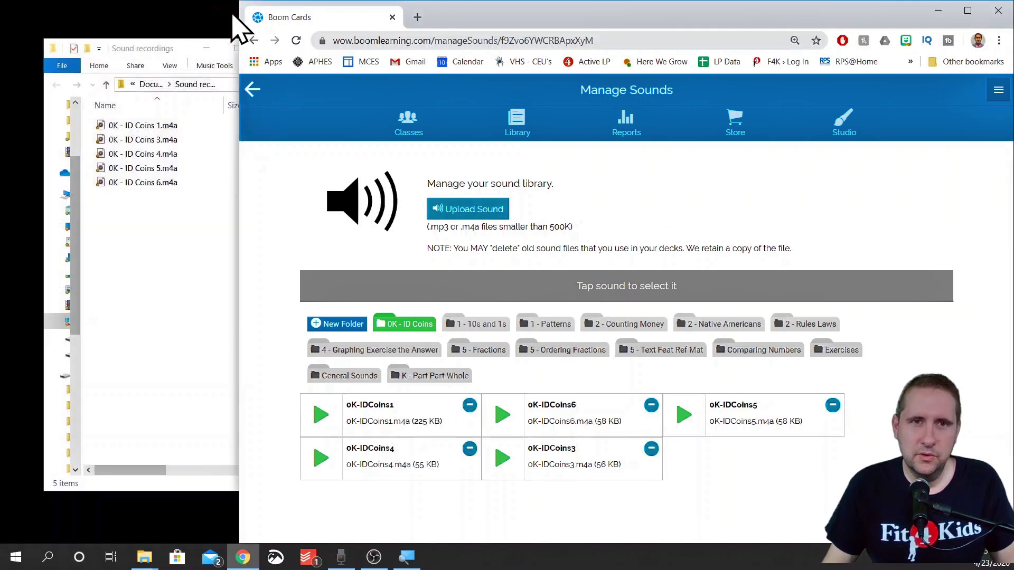
Step: Maximize Chrome and open the K & 1st - Identifying Coins with Exercises deck at card 1
{"action": "left_click", "coordinate": [960, 11]}
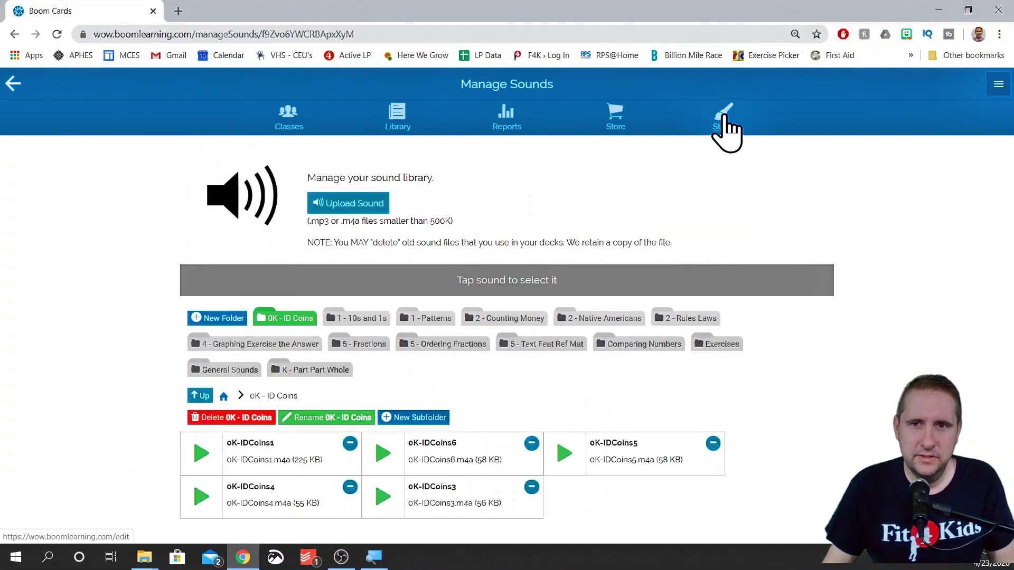
{"action": "left_click", "coordinate": [724, 116]}
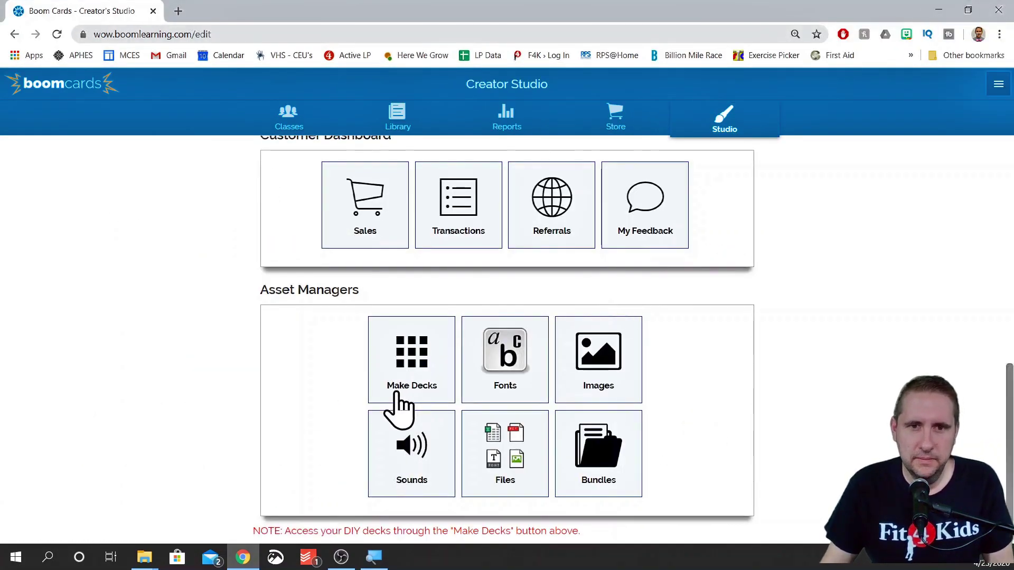
{"action": "left_click", "coordinate": [397, 393]}
{"action": "scroll", "coordinate": [454, 363], "scroll_direction": "down", "scroll_amount": 5}
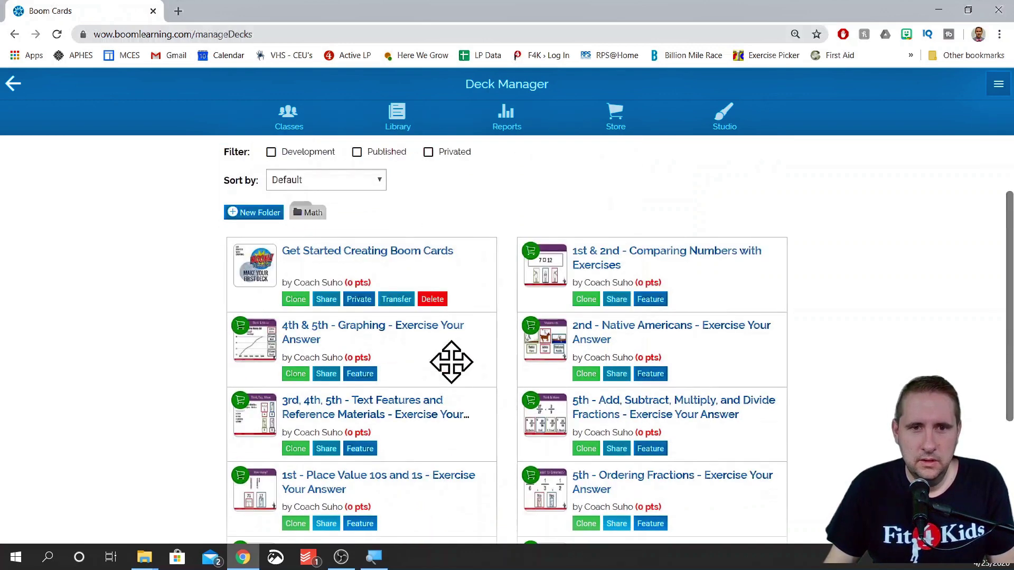
{"action": "left_click", "coordinate": [388, 483]}
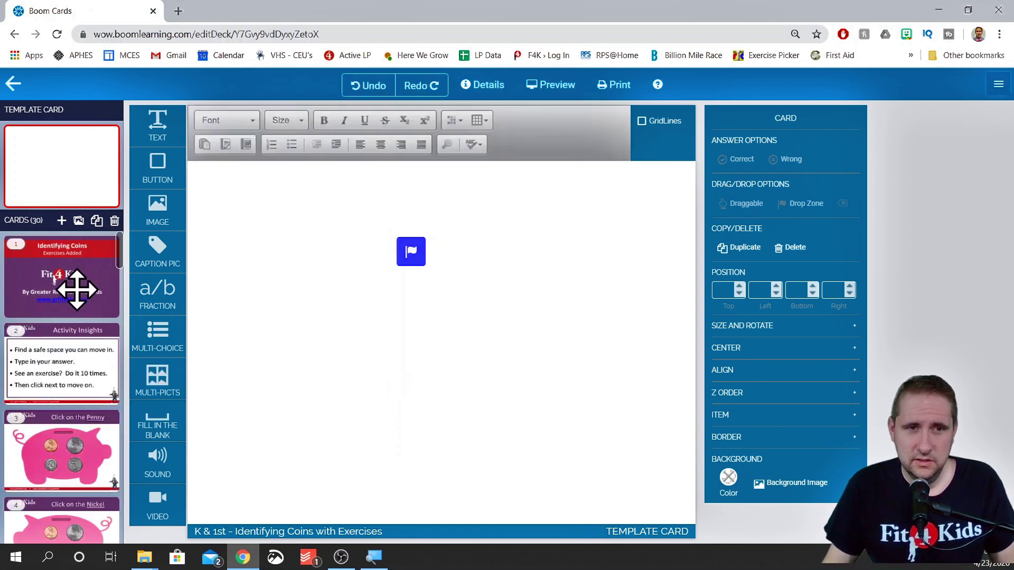
{"action": "left_click", "coordinate": [76, 290]}
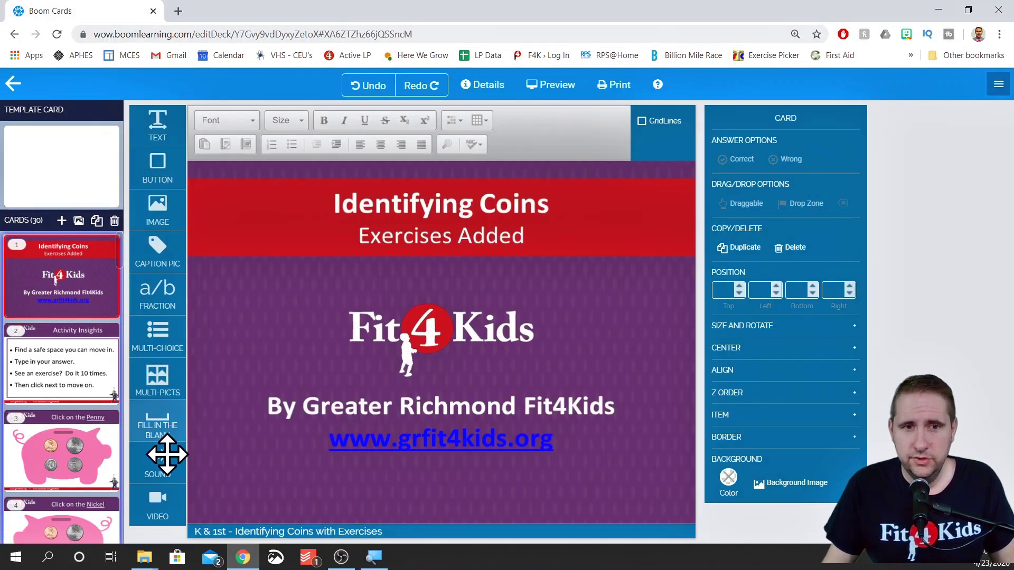
Step: Add the oK-IDCoins1 sound to the title card at the red banner's right end, set to autoplay
{"action": "left_click_drag", "start_coordinate": [152, 466], "coordinate": [584, 222]}
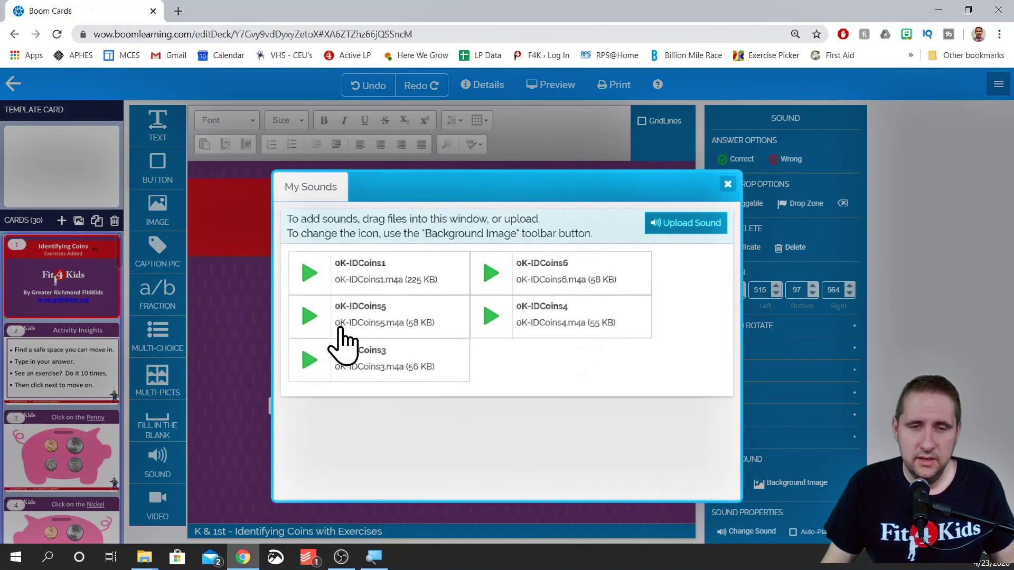
{"action": "scroll", "coordinate": [464, 418], "scroll_direction": "down", "scroll_amount": 1}
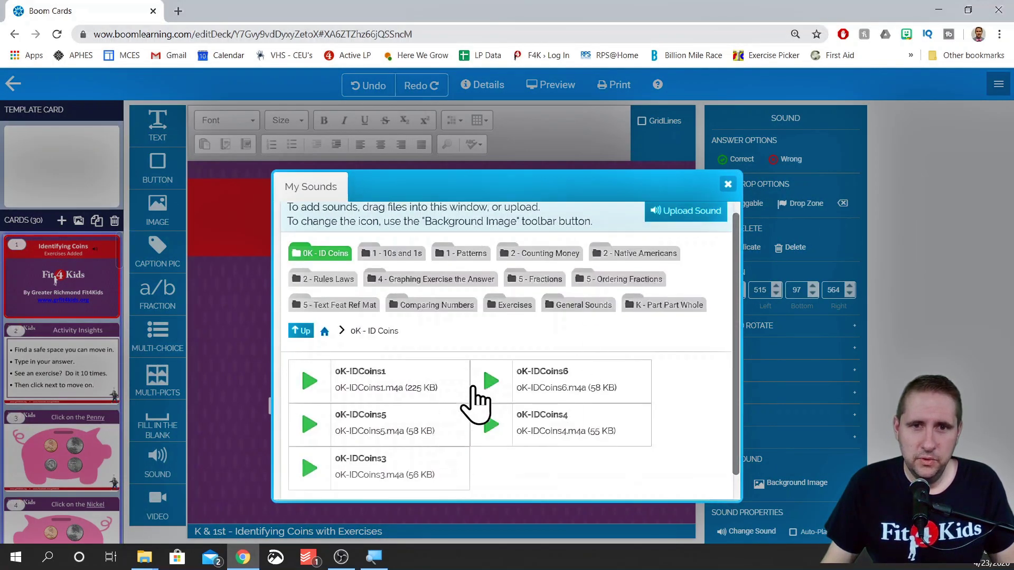
{"action": "left_click", "coordinate": [360, 350]}
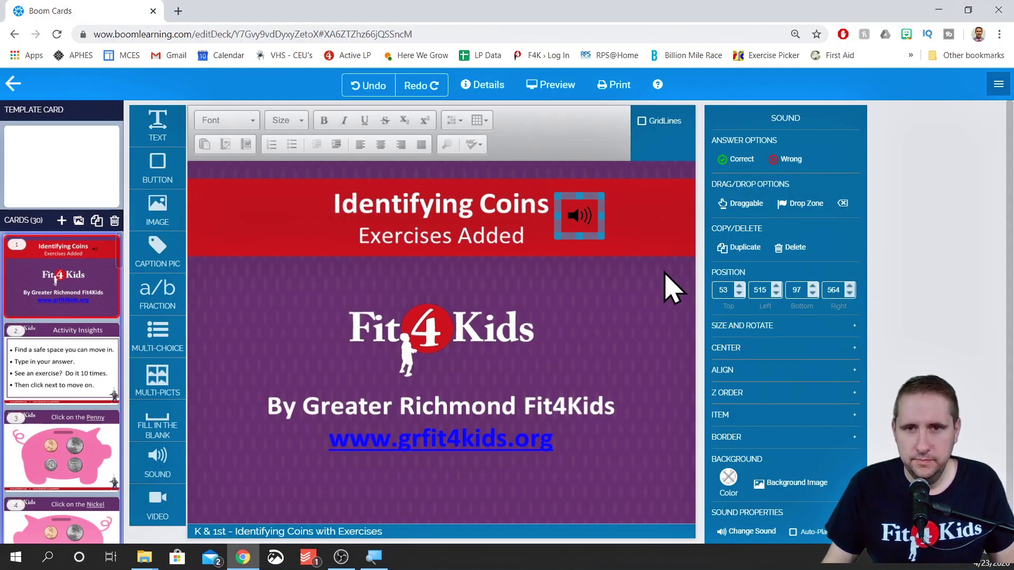
{"action": "left_click_drag", "start_coordinate": [588, 238], "coordinate": [670, 235]}
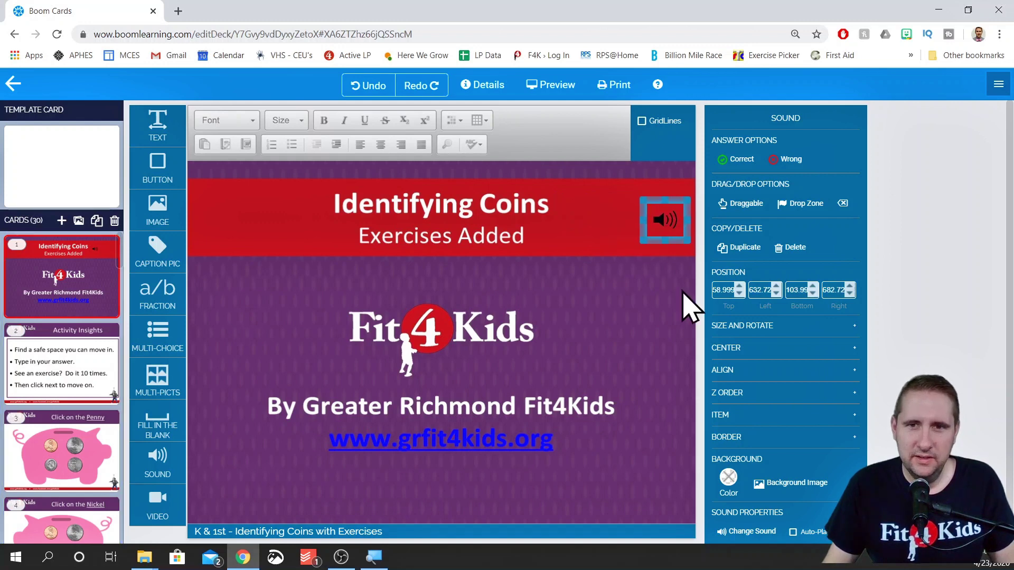
{"action": "scroll", "coordinate": [805, 438], "scroll_direction": "down", "scroll_amount": 1}
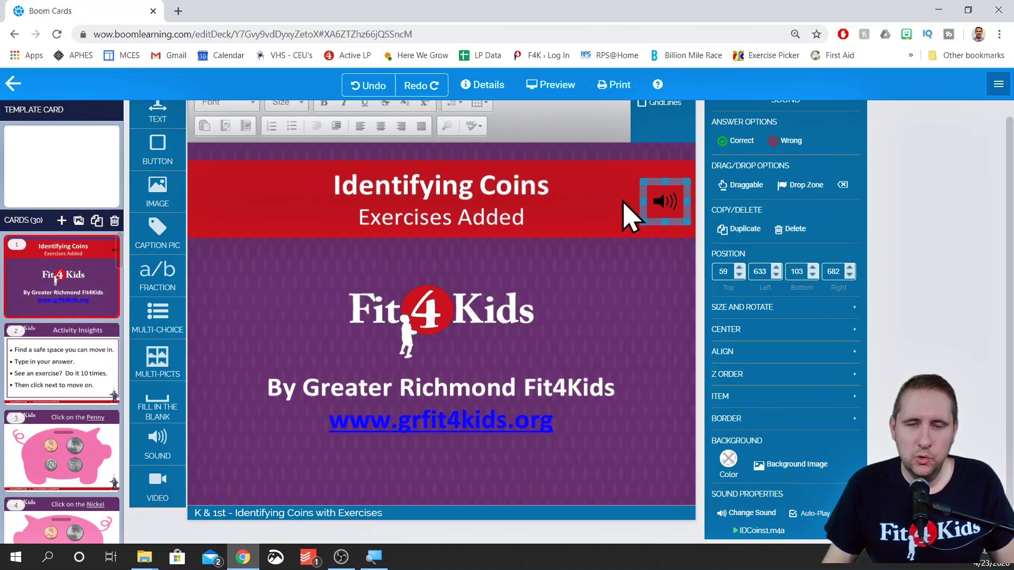
{"action": "left_click", "coordinate": [596, 251]}
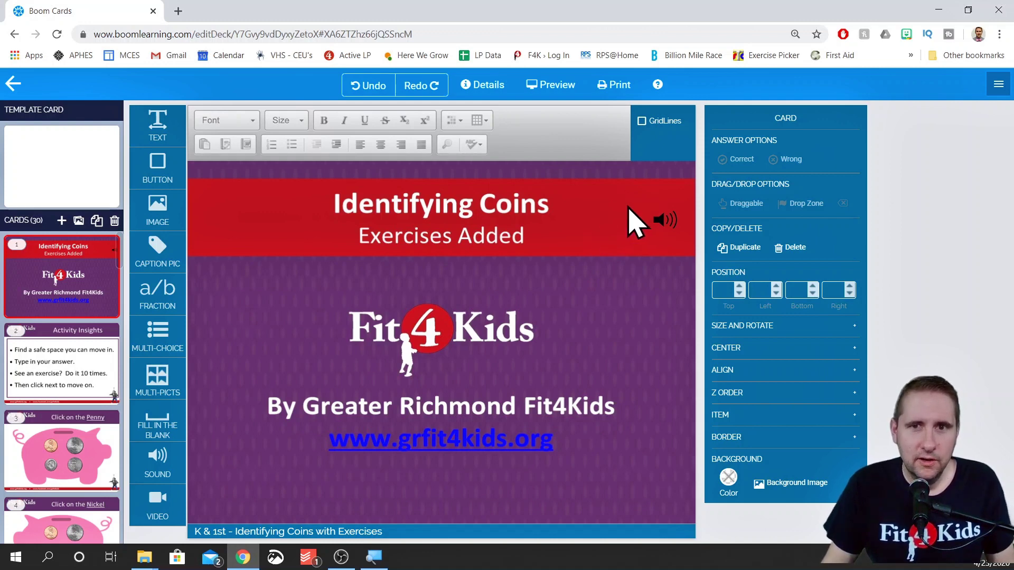
{"action": "left_click", "coordinate": [660, 220]}
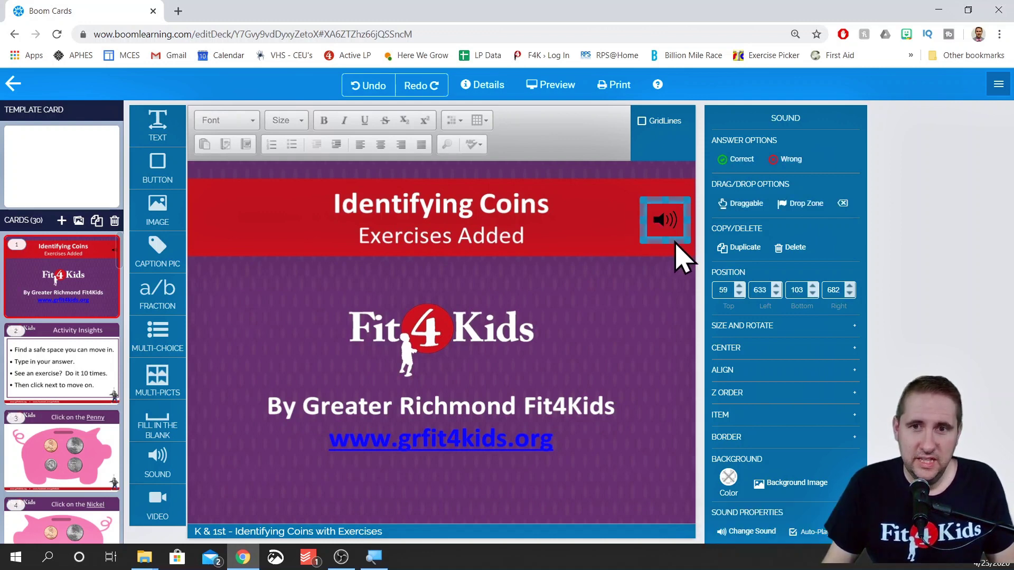
{"action": "left_click", "coordinate": [582, 312]}
Step: Place an oK-IDCoins1 sound in the template card's top-right corner, then return to card 1
{"action": "left_click", "coordinate": [80, 155]}
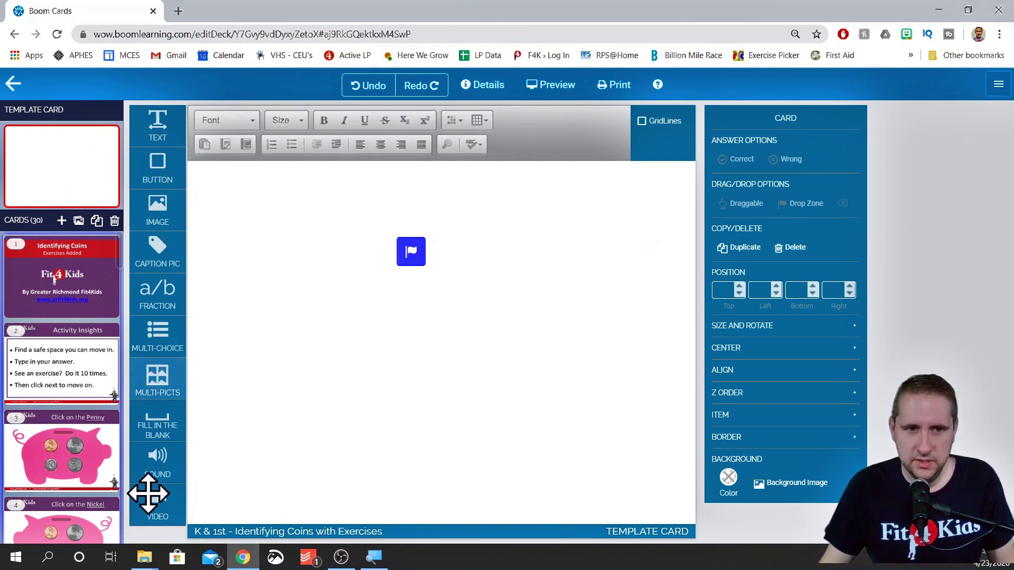
{"action": "left_click_drag", "start_coordinate": [154, 464], "coordinate": [616, 211]}
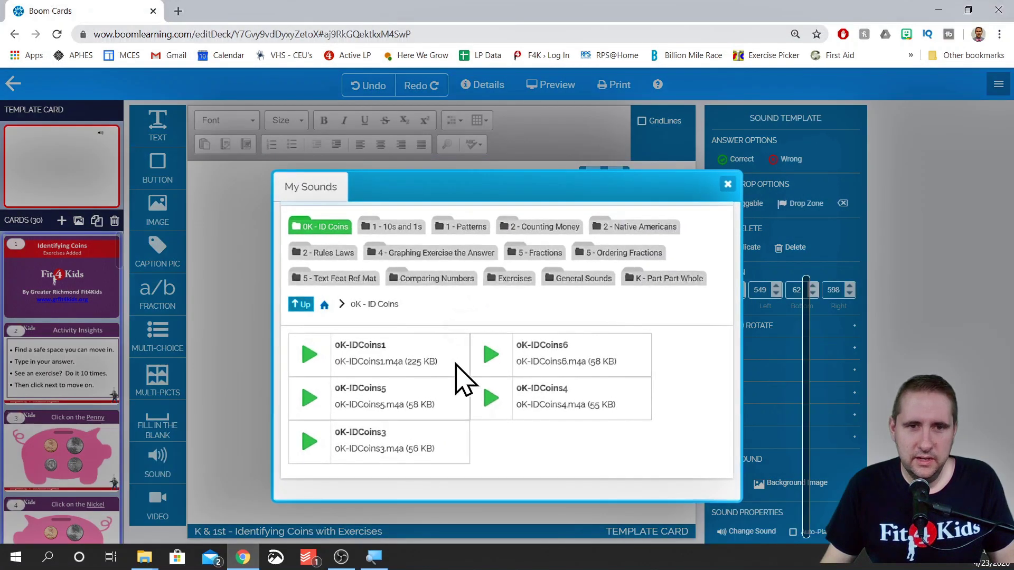
{"action": "left_click", "coordinate": [372, 360]}
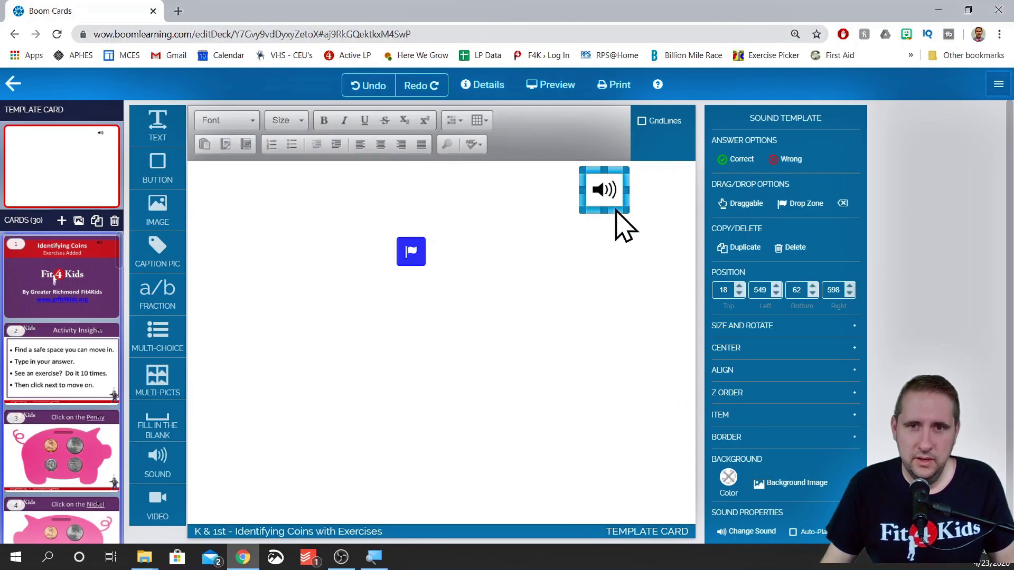
{"action": "left_click_drag", "start_coordinate": [615, 212], "coordinate": [675, 213]}
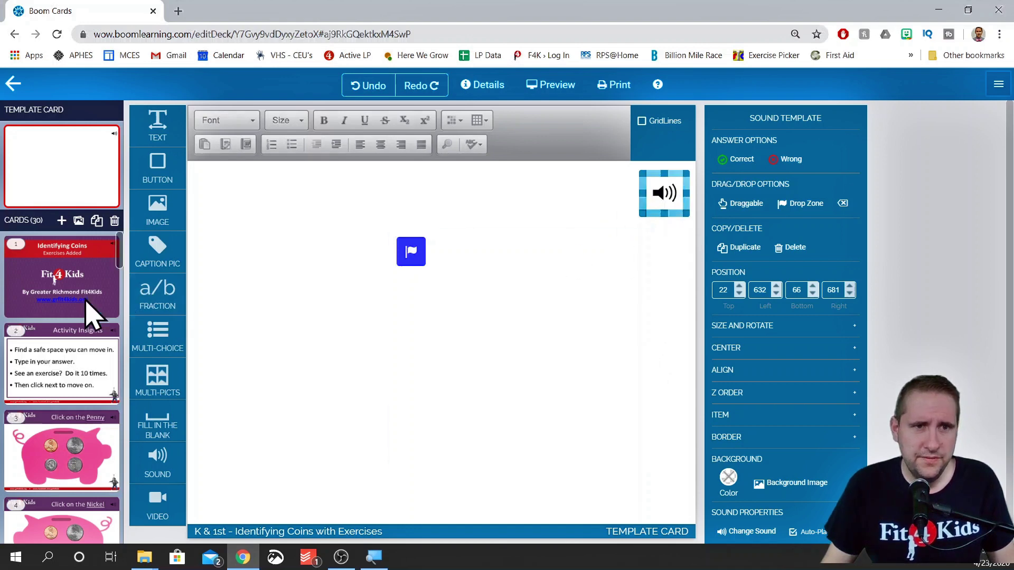
{"action": "left_click", "coordinate": [75, 272]}
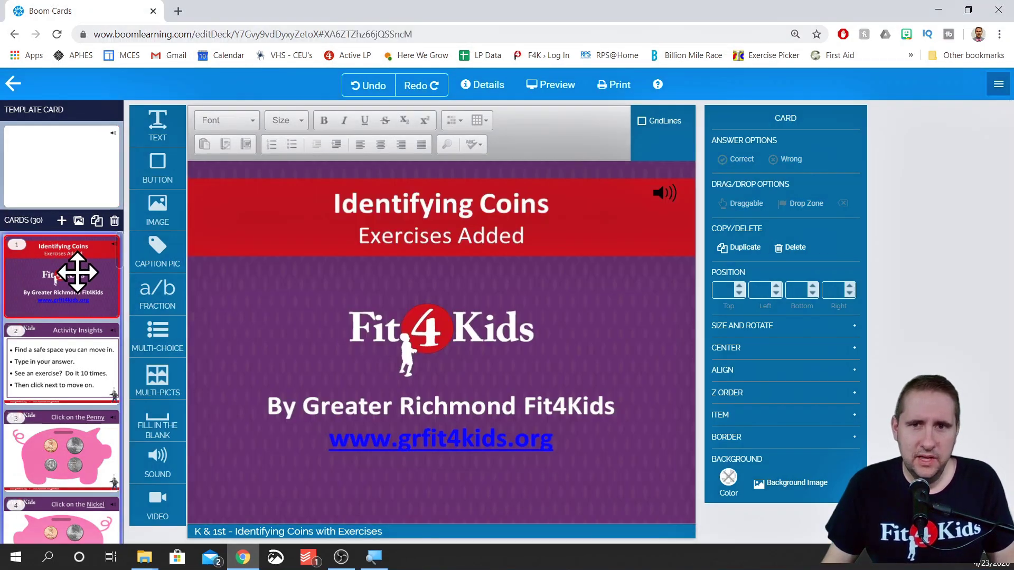
Step: Check that the template speaker appears on cards 2, 3 and 4
{"action": "left_click", "coordinate": [86, 368]}
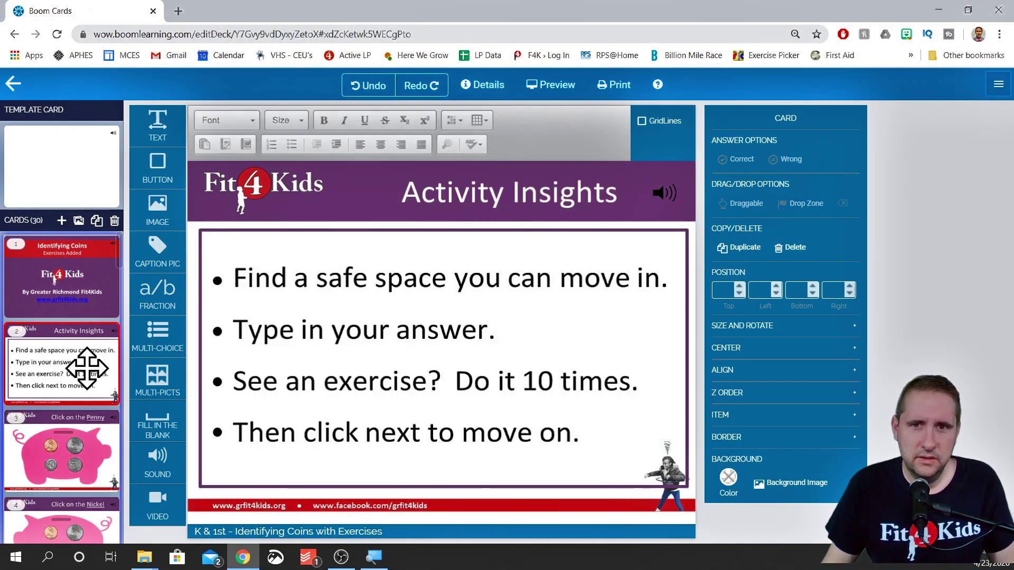
{"action": "left_click", "coordinate": [82, 437]}
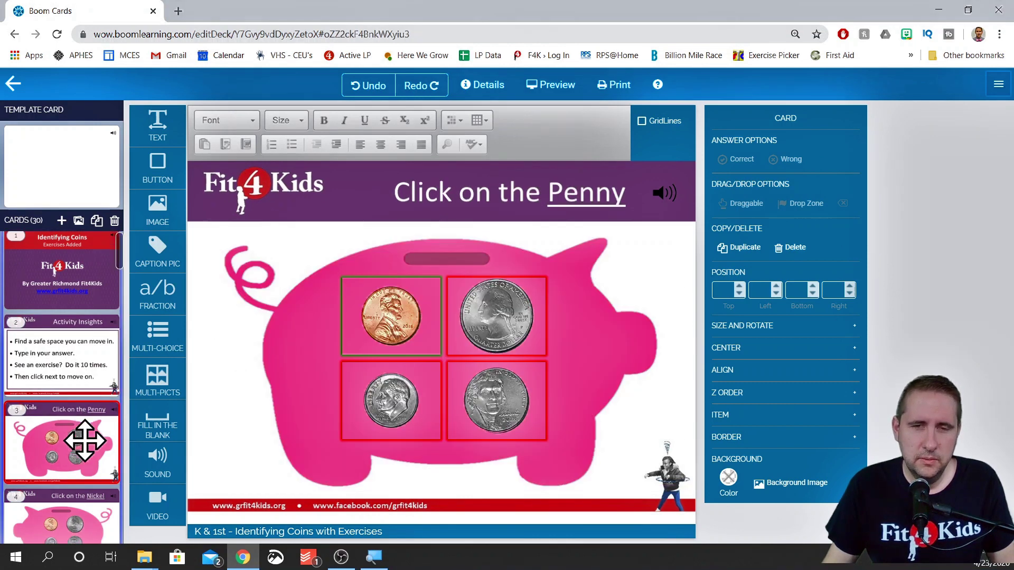
{"action": "left_click", "coordinate": [83, 462]}
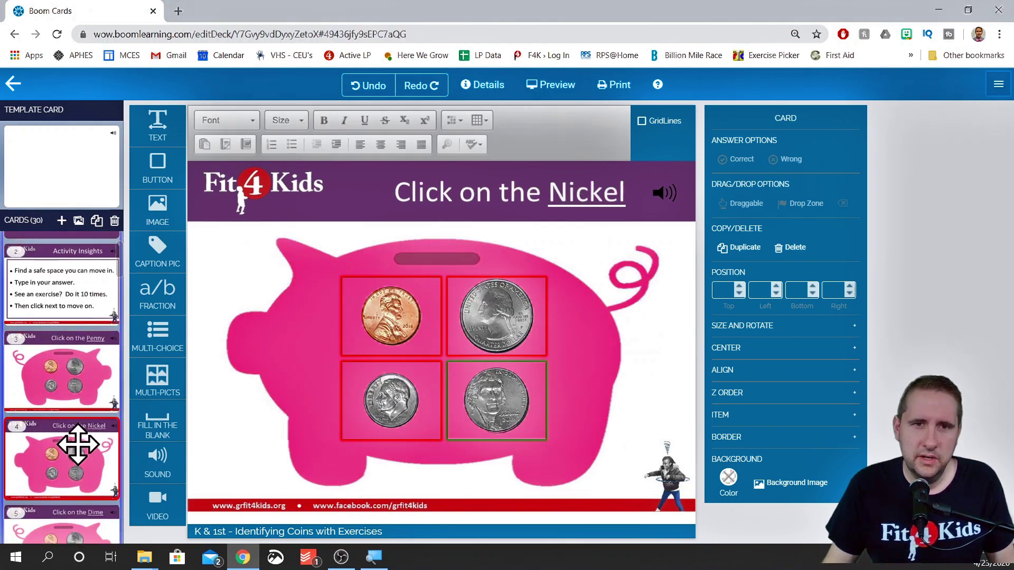
Step: Nudge the Template Card's sound slightly right, to left 640, top 21
{"action": "left_click", "coordinate": [93, 170]}
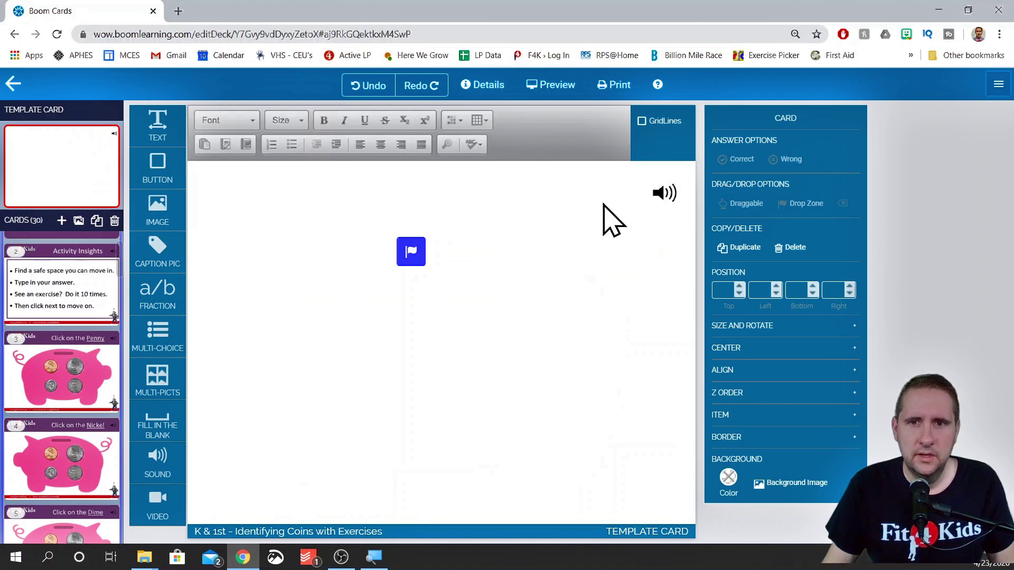
{"action": "left_click", "coordinate": [667, 197]}
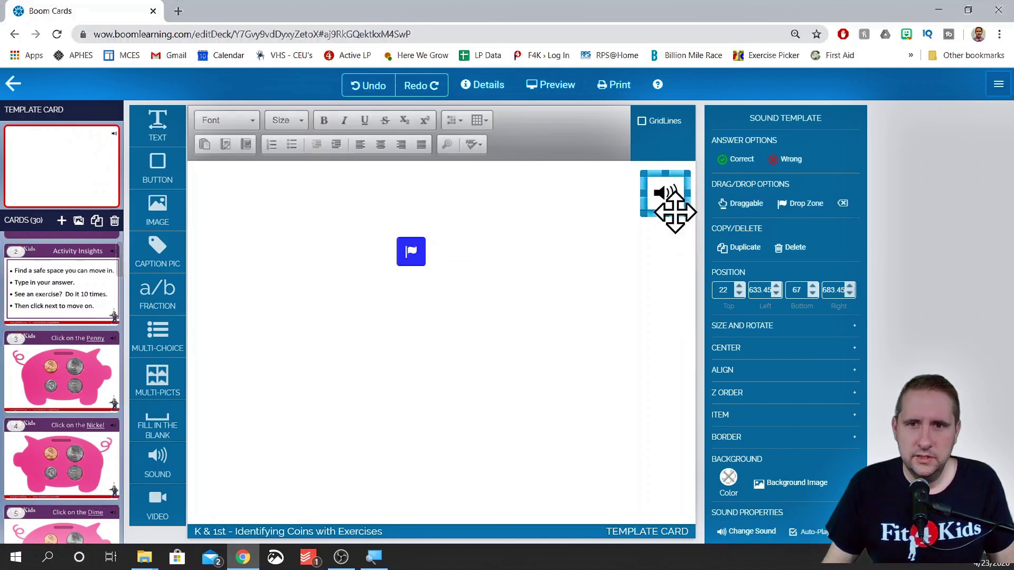
{"action": "left_click_drag", "start_coordinate": [672, 213], "coordinate": [678, 212]}
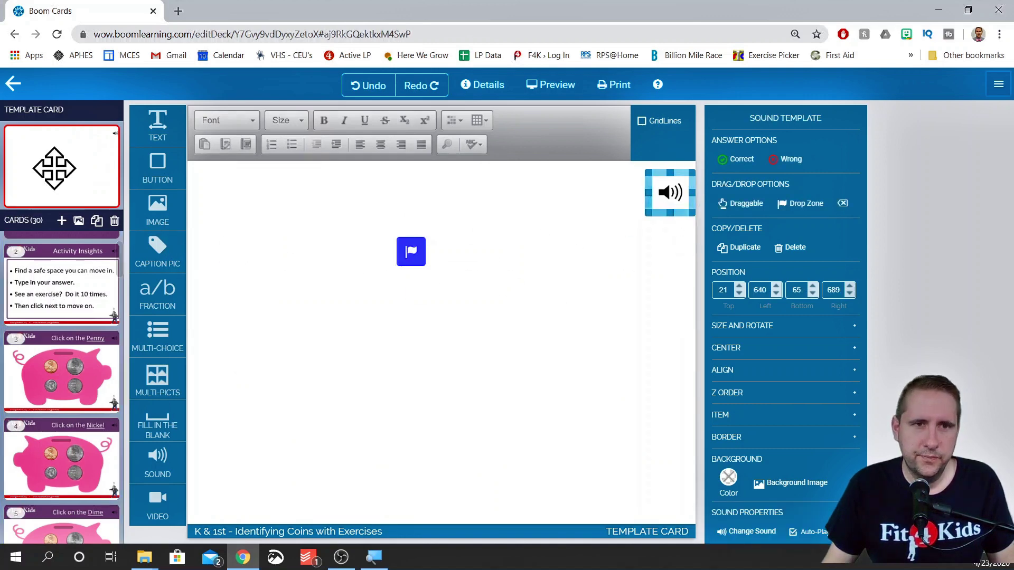
Step: Confirm that card 1, Identifying Coins, uses the template's IDCoins1 sound clip
{"action": "scroll", "coordinate": [70, 283], "scroll_direction": "up", "scroll_amount": 1}
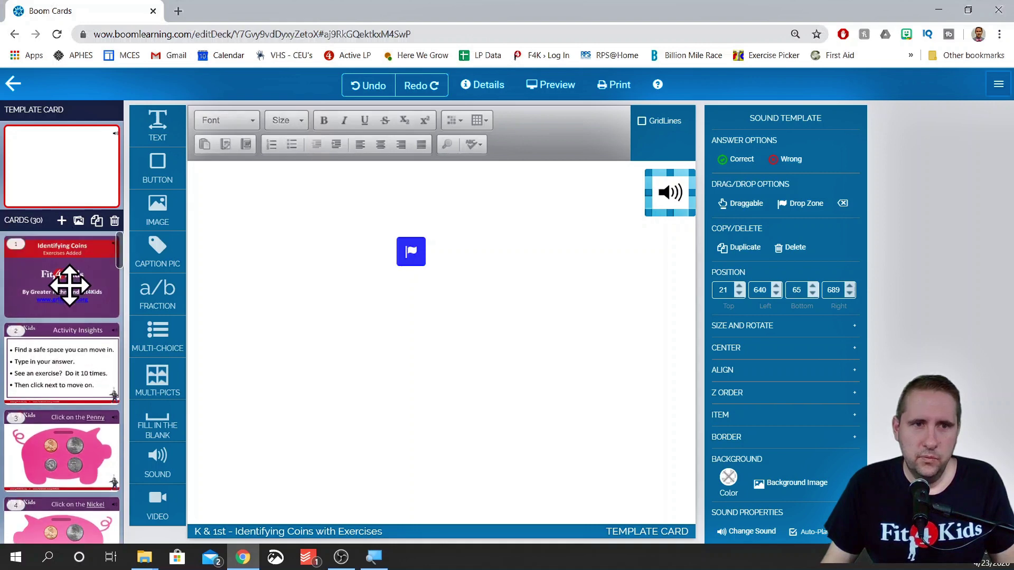
{"action": "left_click", "coordinate": [74, 294]}
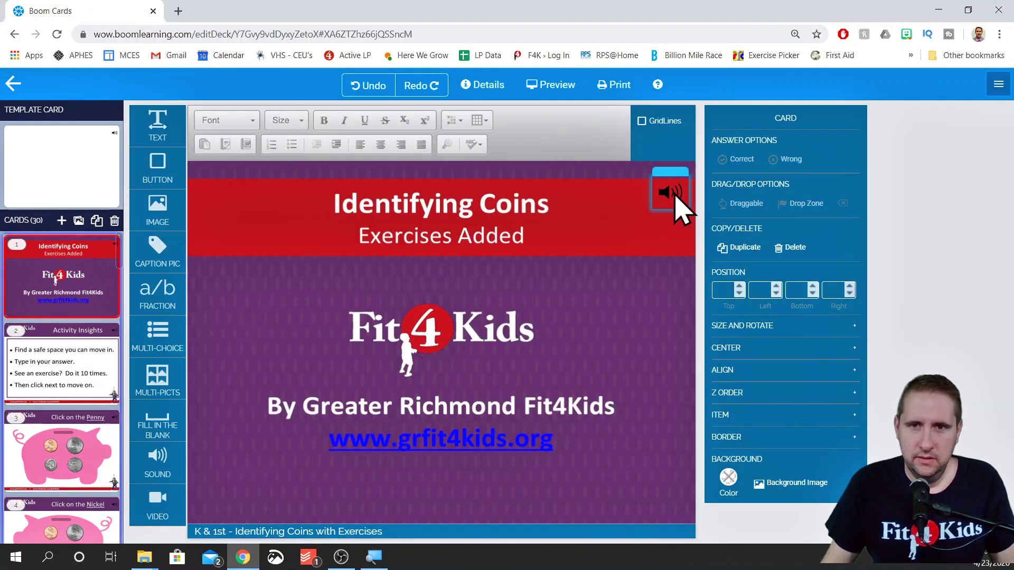
{"action": "left_click", "coordinate": [676, 209]}
Step: Move through card 2, Activity Insights, to card 3, Click on the Penny
{"action": "scroll", "coordinate": [812, 338], "scroll_direction": "down", "scroll_amount": 1}
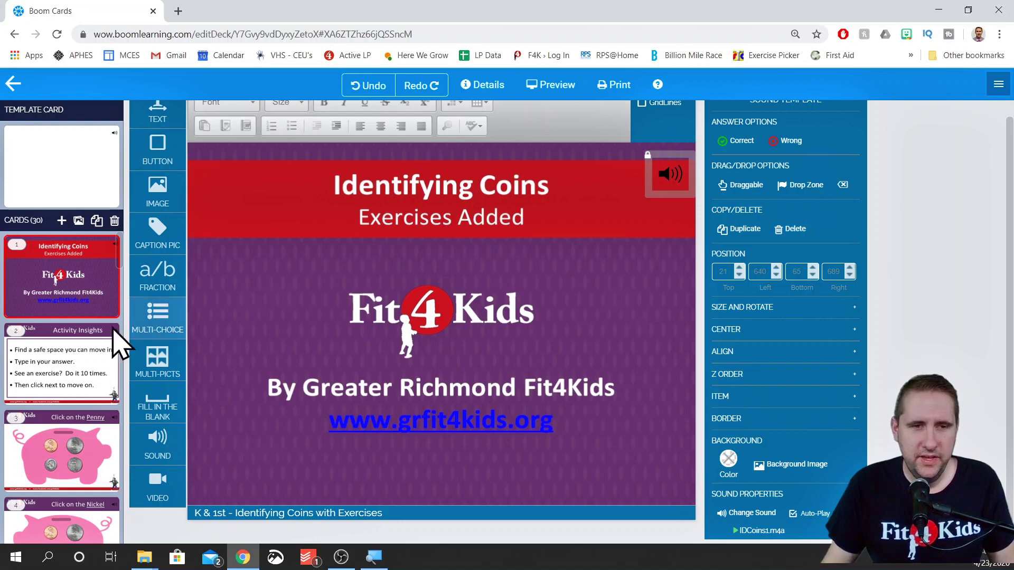
{"action": "left_click", "coordinate": [72, 358]}
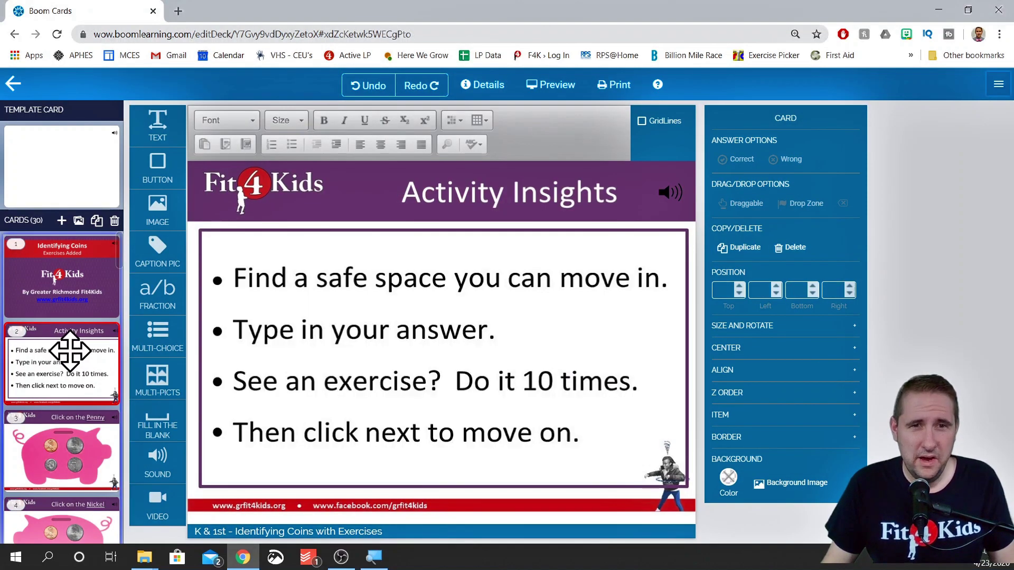
{"action": "scroll", "coordinate": [70, 351], "scroll_direction": "down", "scroll_amount": 1}
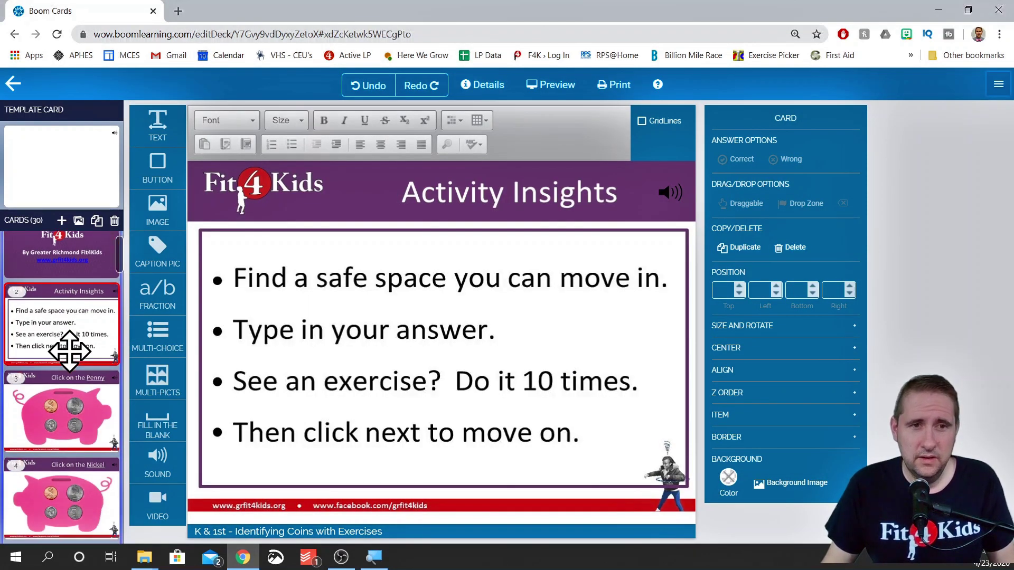
{"action": "left_click", "coordinate": [70, 404]}
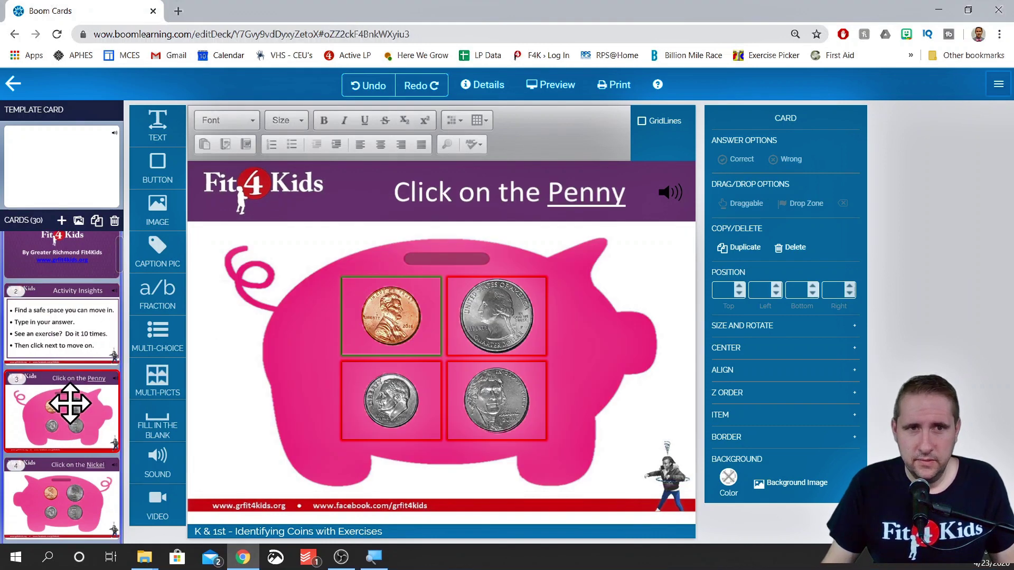
Step: Switch the Click on the Penny card's sound to the IDCoins3 clip
{"action": "left_click", "coordinate": [667, 194]}
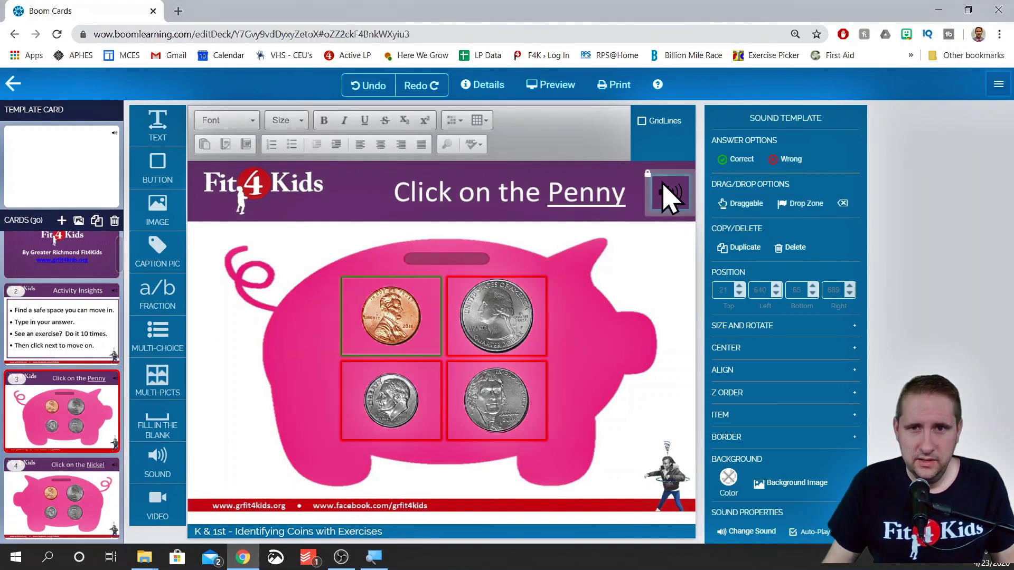
{"action": "scroll", "coordinate": [776, 344], "scroll_direction": "down", "scroll_amount": 1}
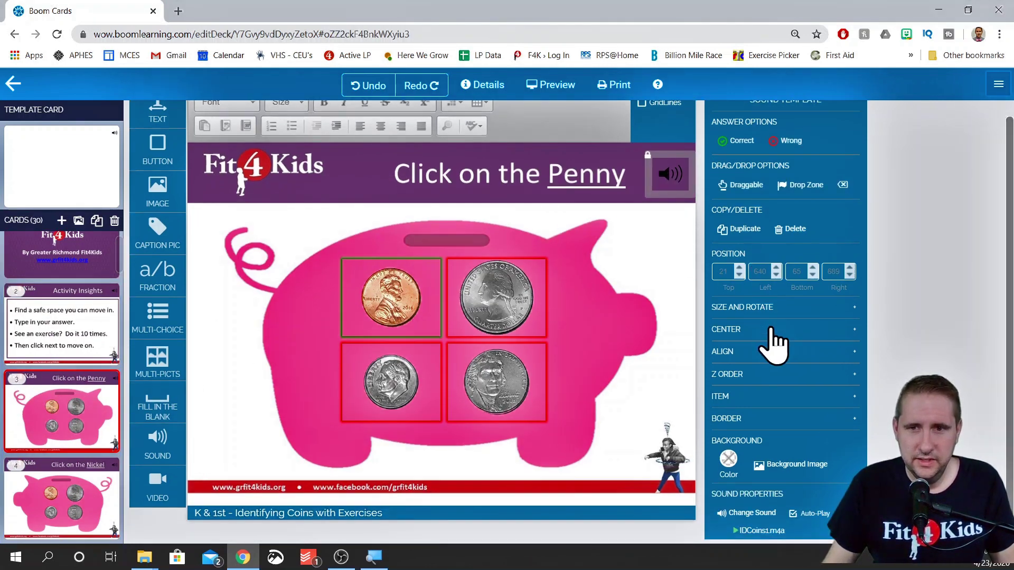
{"action": "left_click", "coordinate": [754, 513]}
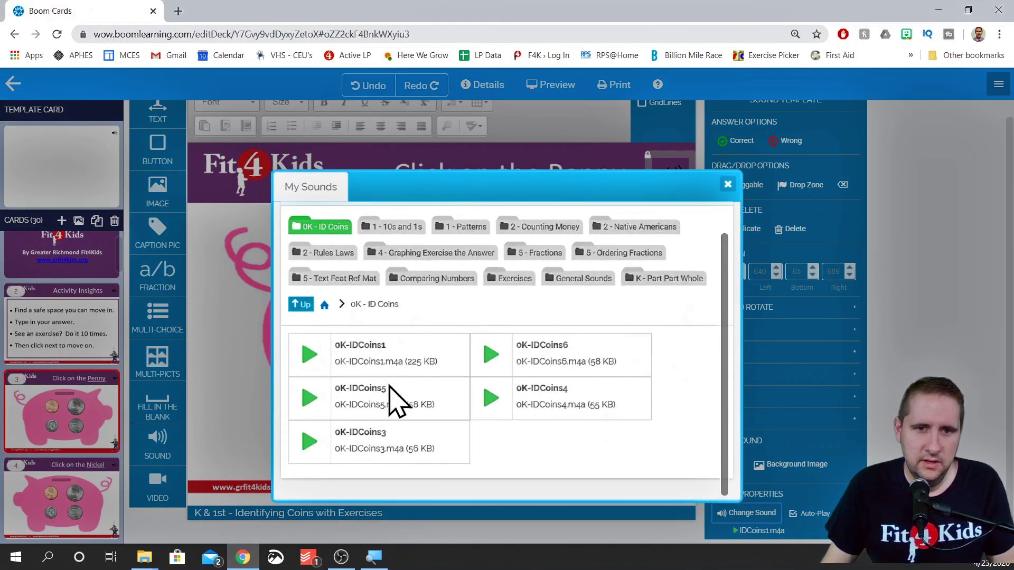
{"action": "left_click", "coordinate": [369, 454]}
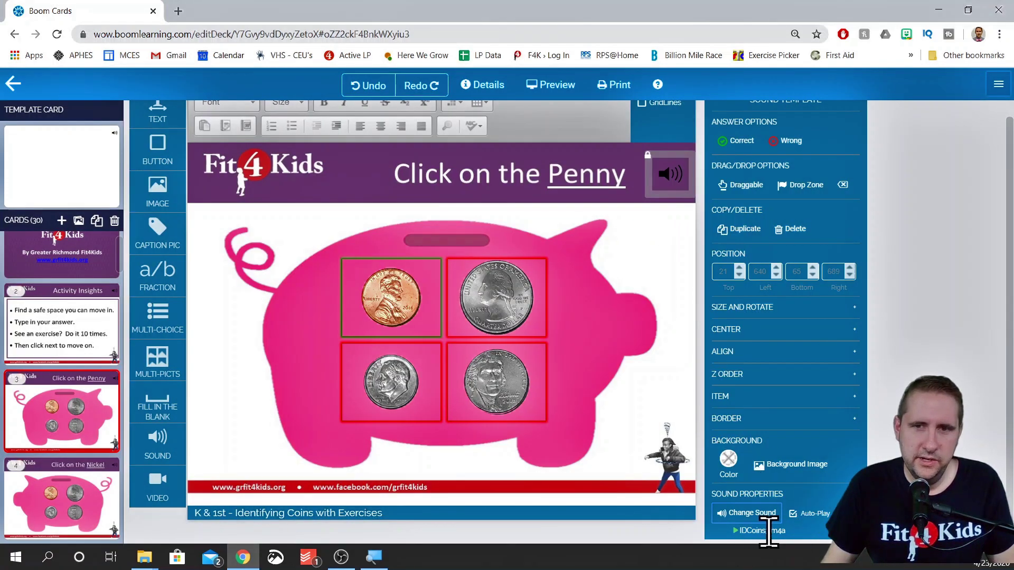
{"action": "scroll", "coordinate": [74, 412], "scroll_direction": "down", "scroll_amount": 2}
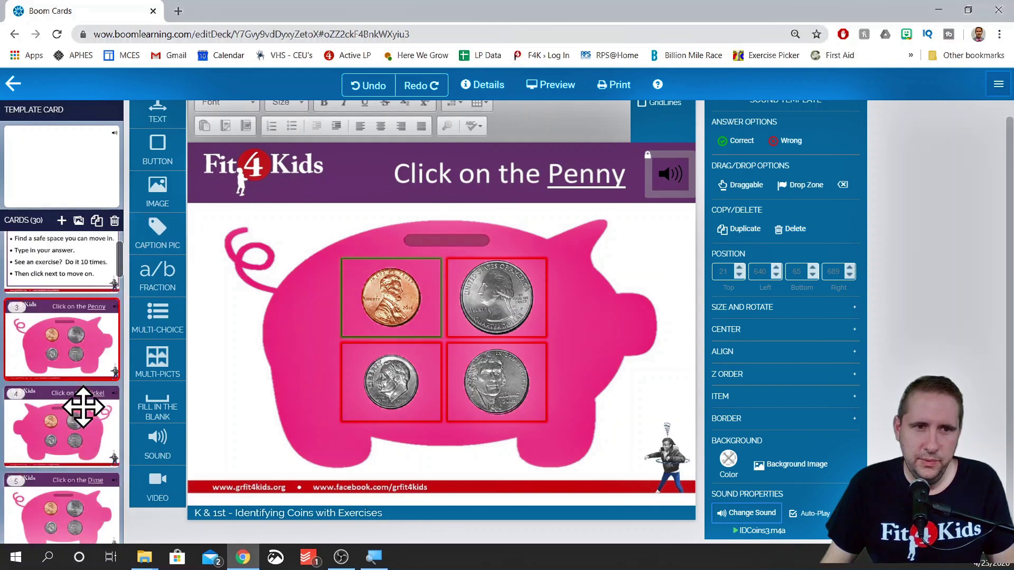
Step: Give card 4, Click on the Nickel, the oK-IDCoins4 voiceover clip
{"action": "left_click", "coordinate": [69, 420]}
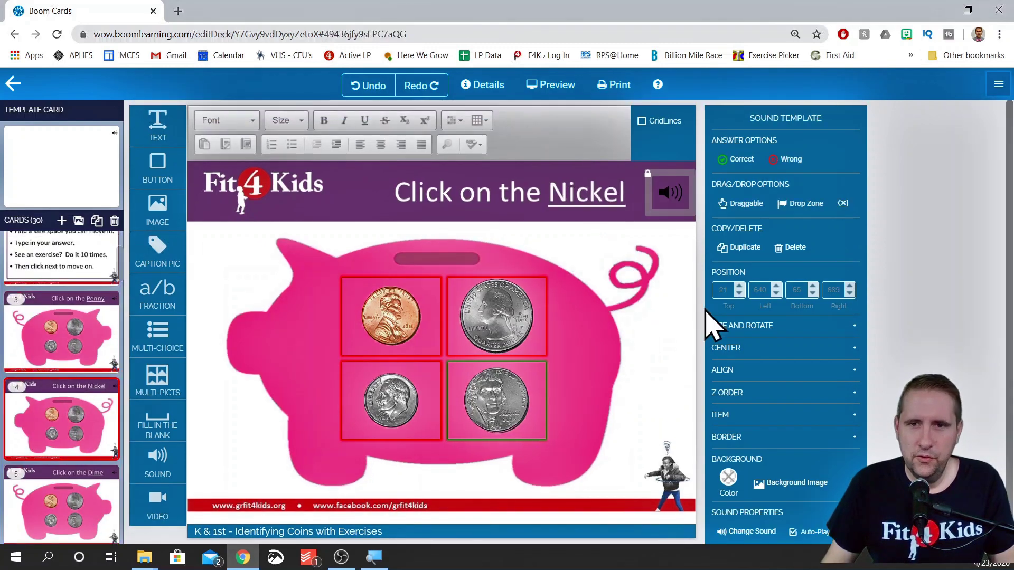
{"action": "scroll", "coordinate": [763, 459], "scroll_direction": "down", "scroll_amount": 1}
{"action": "left_click", "coordinate": [755, 520]}
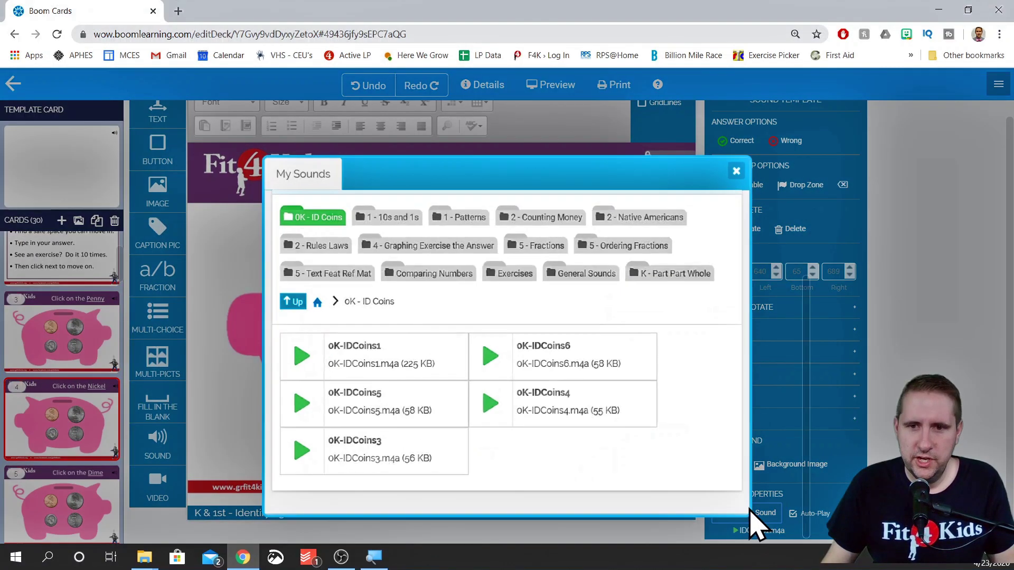
{"action": "left_click", "coordinate": [540, 391]}
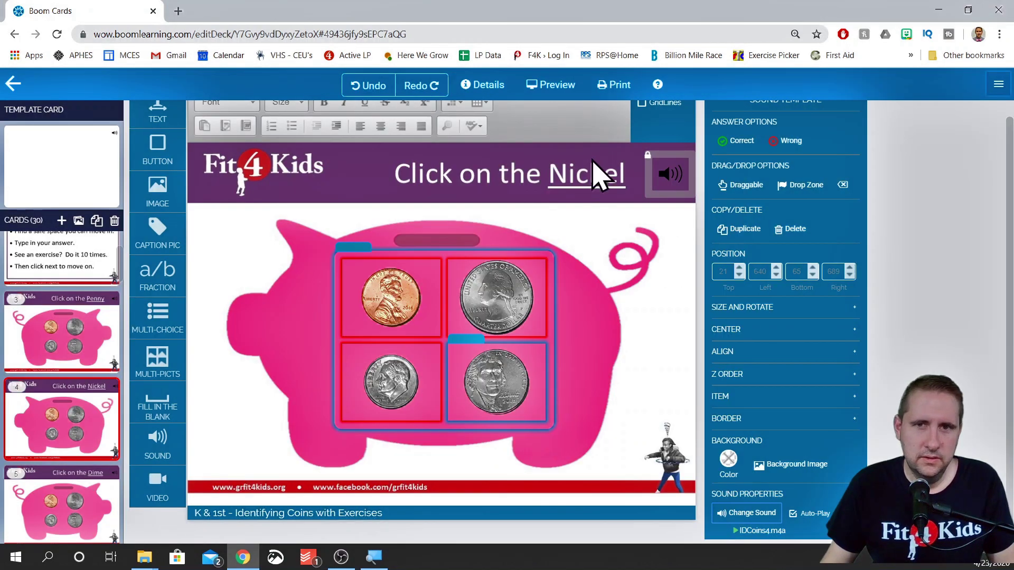
{"action": "scroll", "coordinate": [69, 391], "scroll_direction": "down", "scroll_amount": 4}
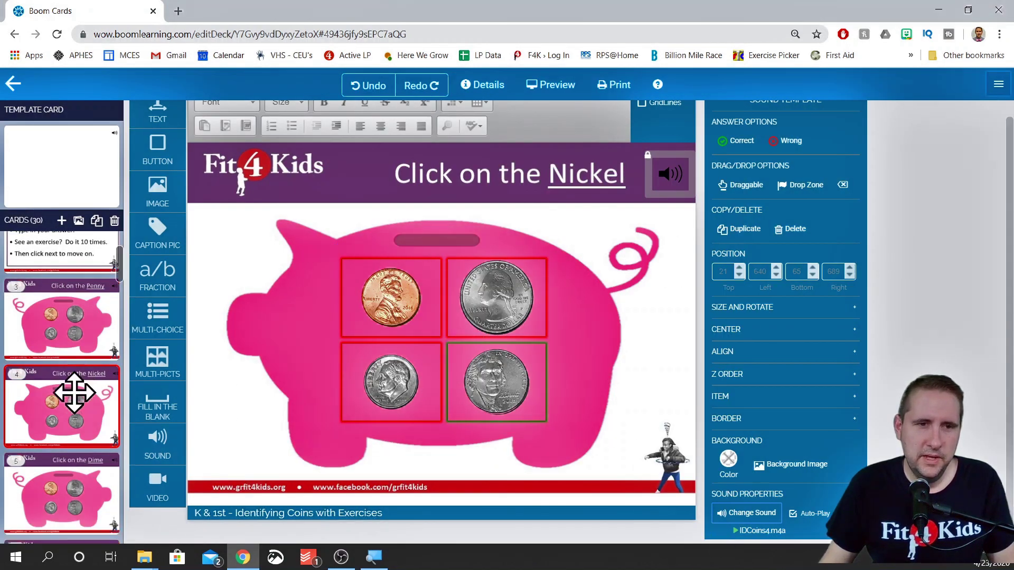
Step: Set the Click on the Dime card's sound to the oK-IDCoins5 clip
{"action": "left_click", "coordinate": [67, 376]}
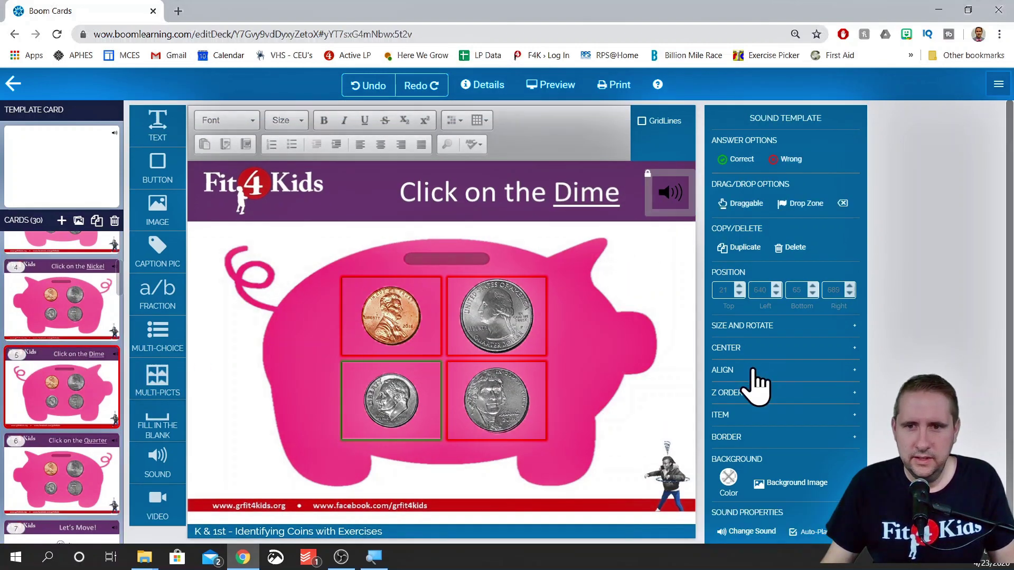
{"action": "scroll", "coordinate": [754, 385], "scroll_direction": "down", "scroll_amount": 1}
{"action": "left_click", "coordinate": [749, 515]}
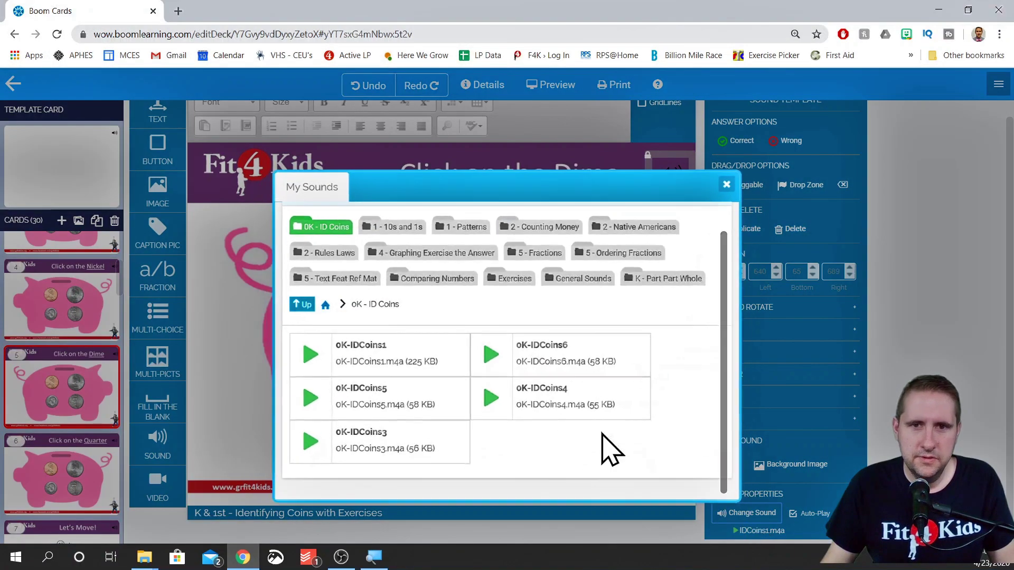
{"action": "left_click", "coordinate": [402, 398]}
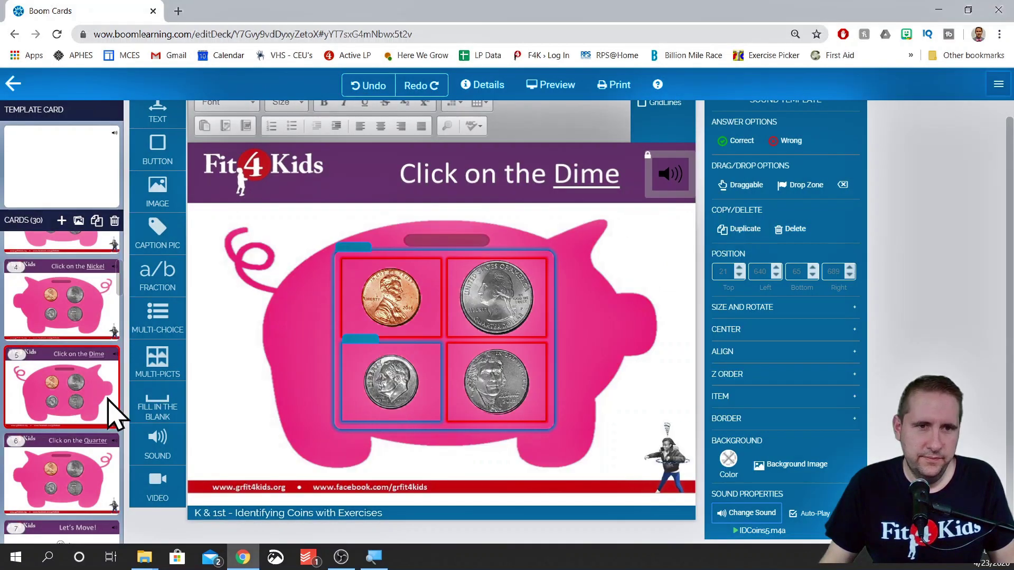
Step: Set the Click on the Quarter card's sound to the oK-IDCoins6 clip
{"action": "left_click", "coordinate": [56, 469]}
{"action": "left_click", "coordinate": [667, 195]}
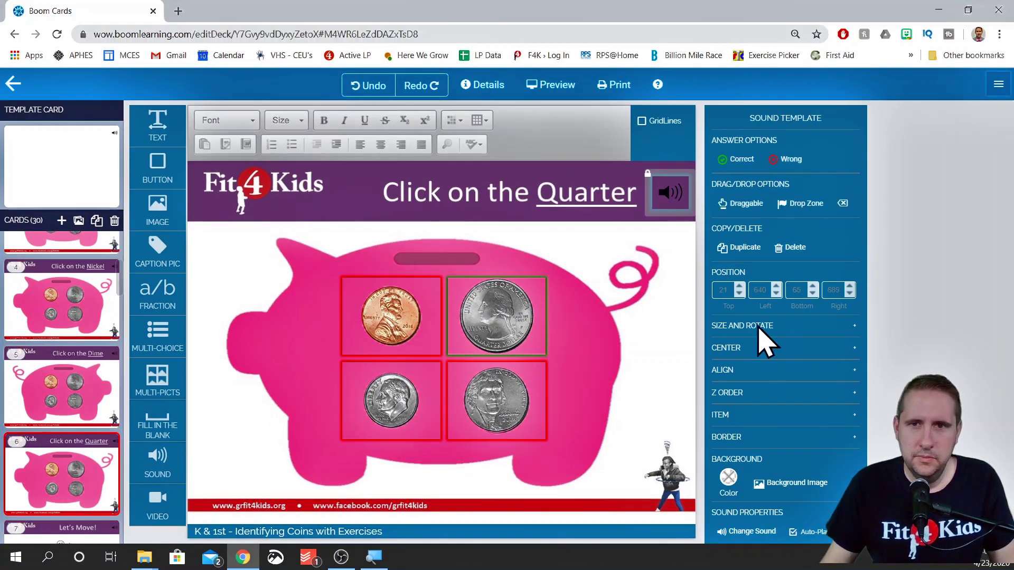
{"action": "scroll", "coordinate": [771, 348], "scroll_direction": "down", "scroll_amount": 1}
{"action": "left_click", "coordinate": [751, 518]}
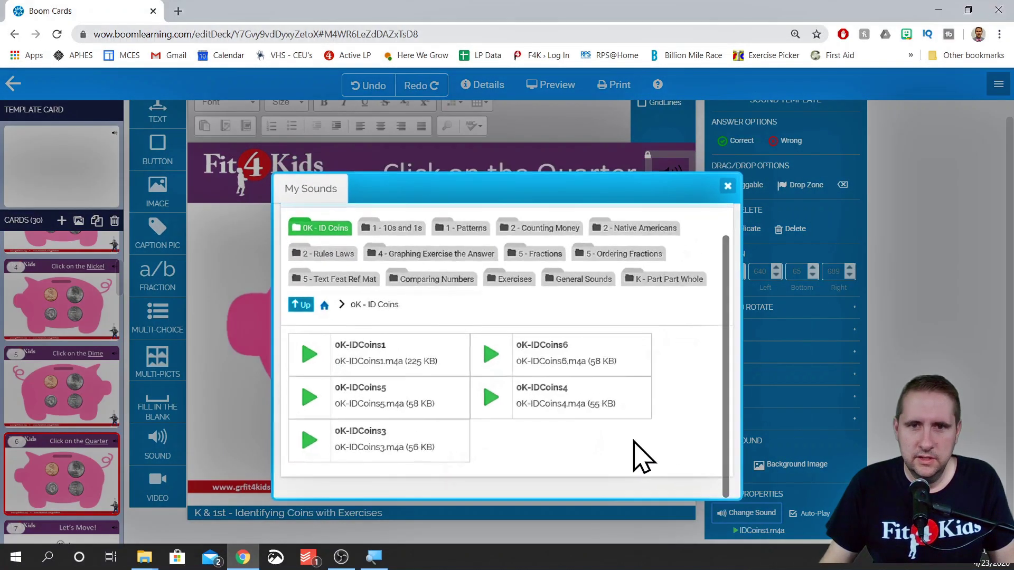
{"action": "left_click", "coordinate": [538, 364]}
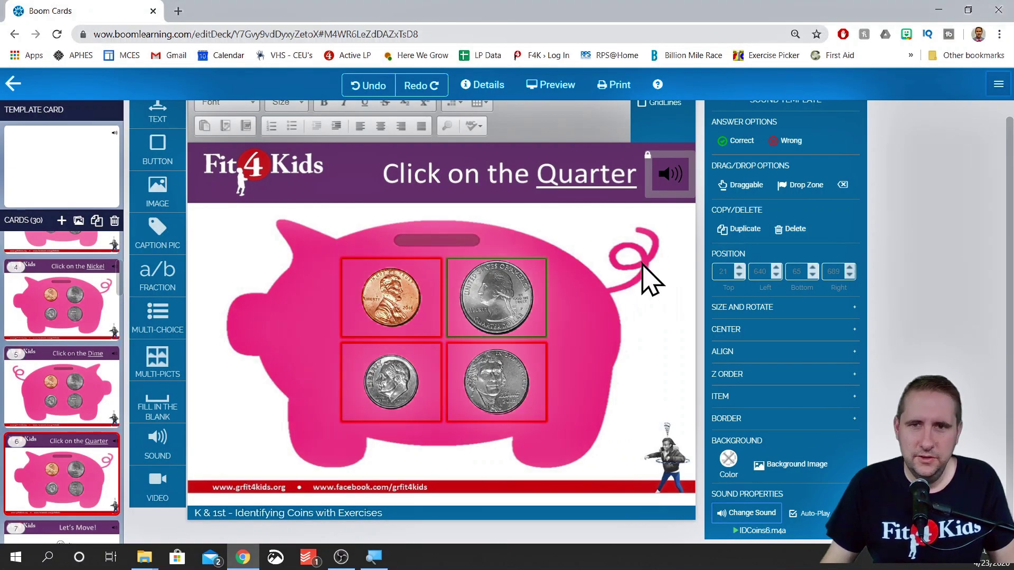
Step: Bring up card 7, Let's Move!, for editing
{"action": "scroll", "coordinate": [37, 422], "scroll_direction": "down", "scroll_amount": 1}
{"action": "scroll", "coordinate": [39, 370], "scroll_direction": "down", "scroll_amount": 3}
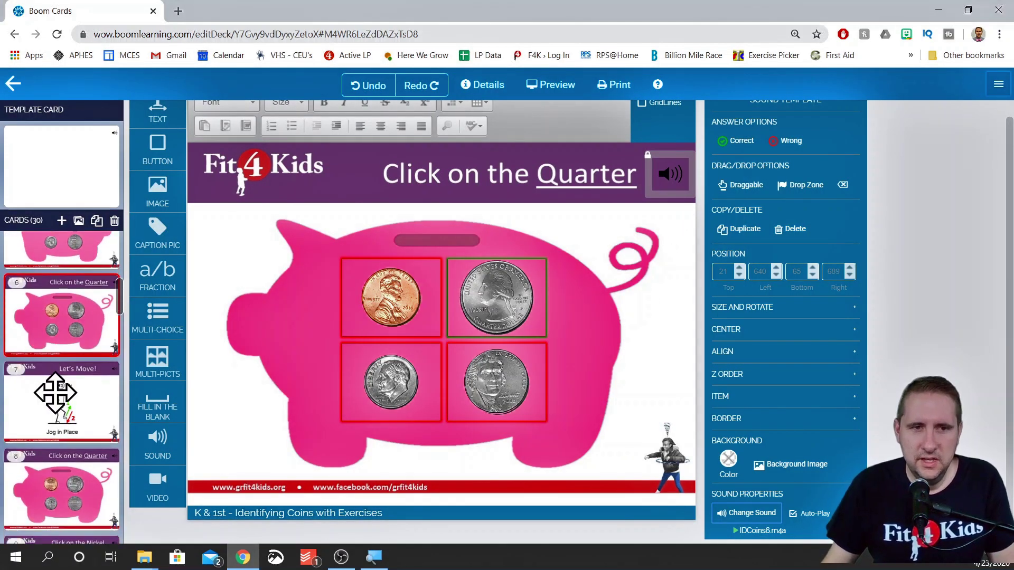
{"action": "left_click", "coordinate": [57, 392]}
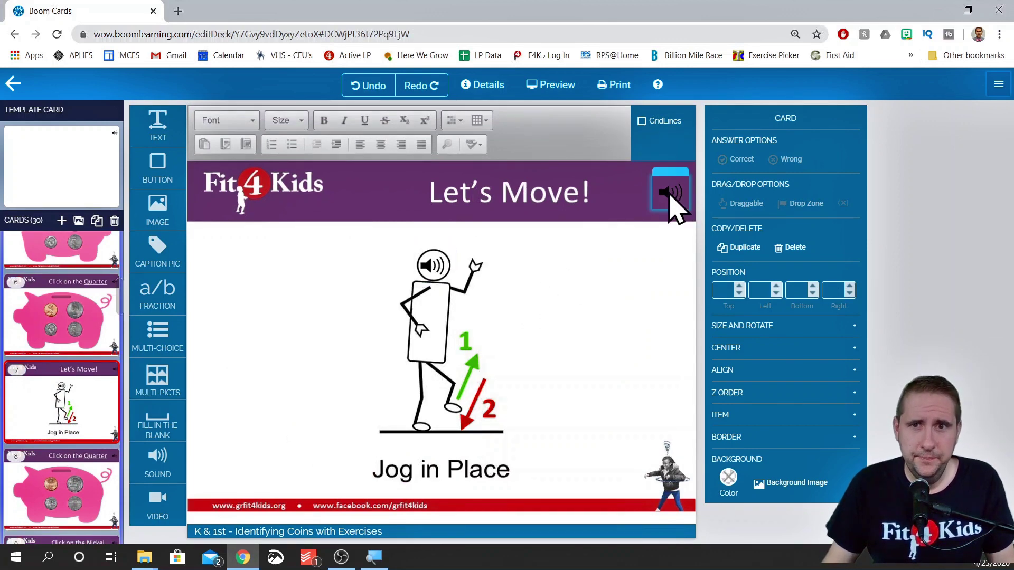
Step: Delete the extra template speaker from the Let's Move! card's title bar and confirm
{"action": "left_click", "coordinate": [669, 195]}
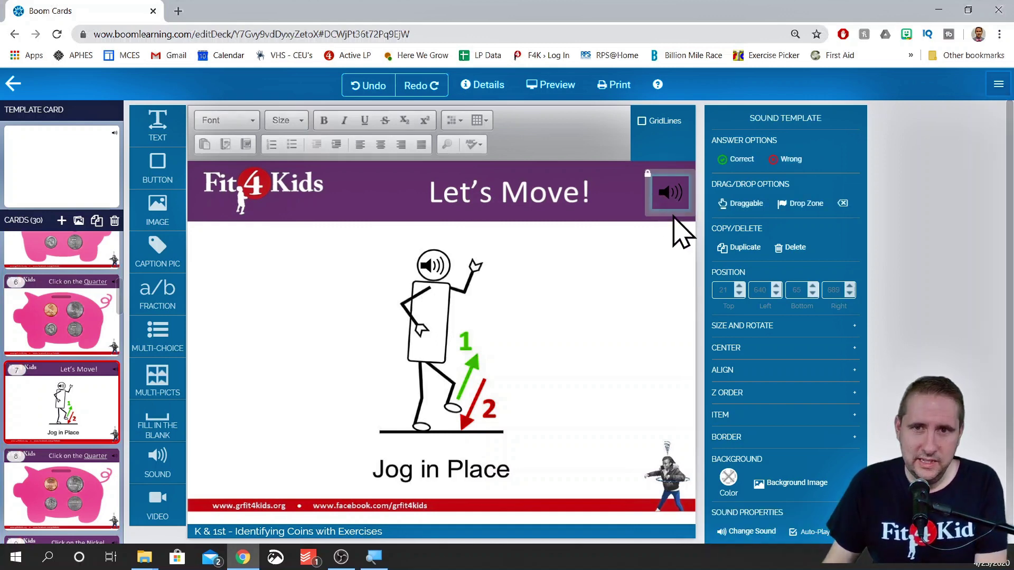
{"action": "key", "text": "Delete"}
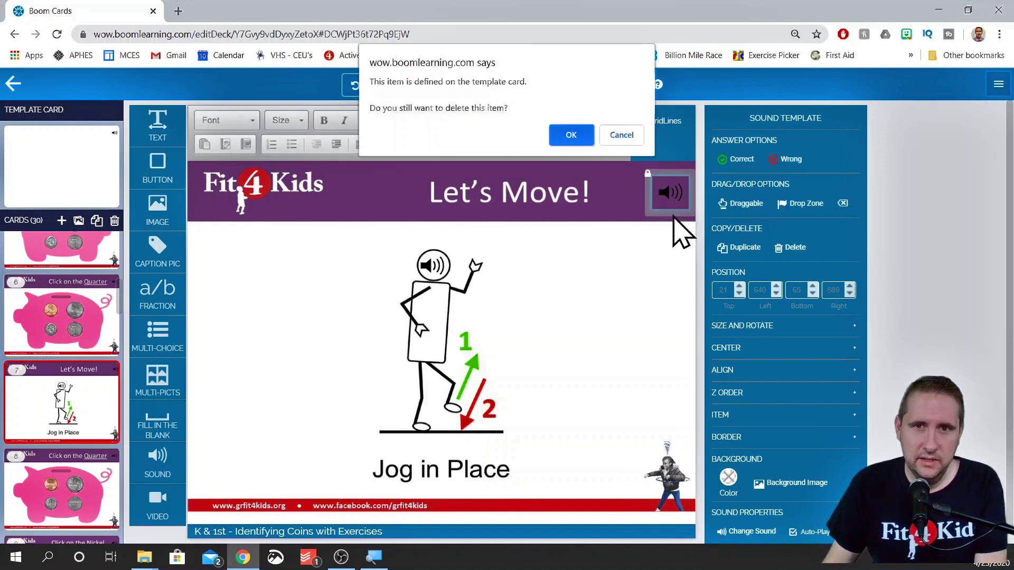
{"action": "left_click", "coordinate": [562, 135]}
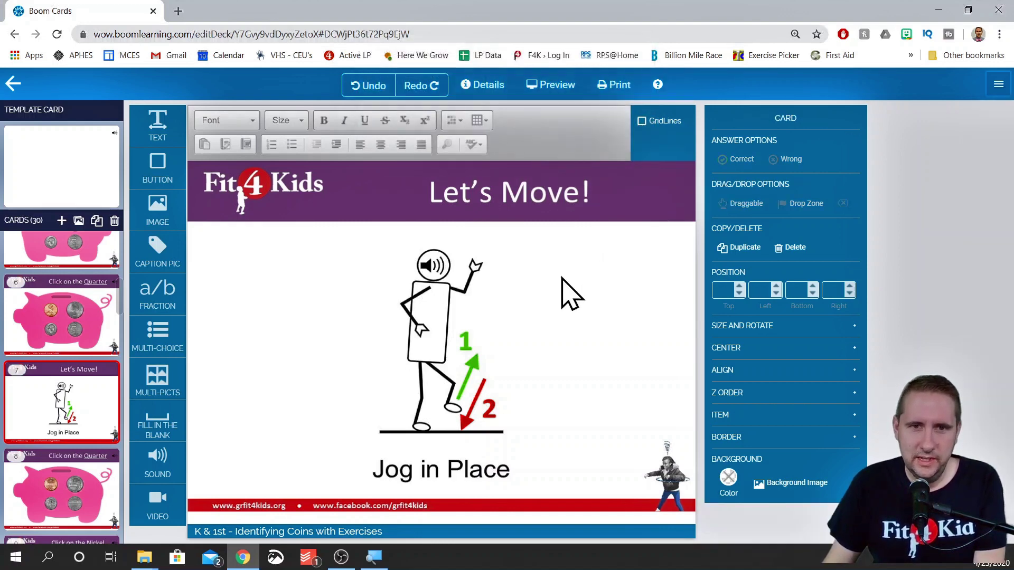
{"action": "left_click", "coordinate": [429, 263]}
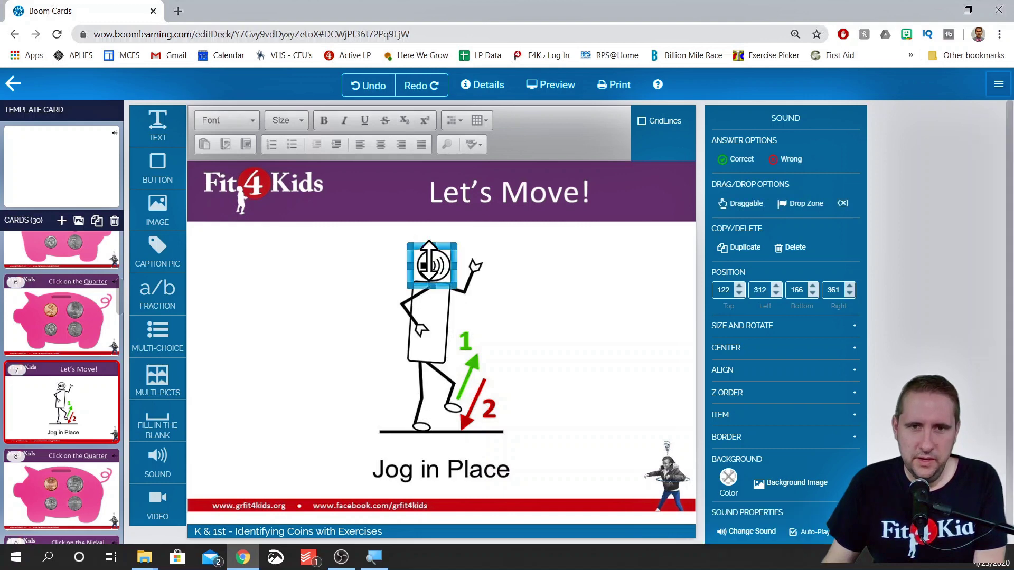
{"action": "scroll", "coordinate": [808, 535], "scroll_direction": "down", "scroll_amount": 1}
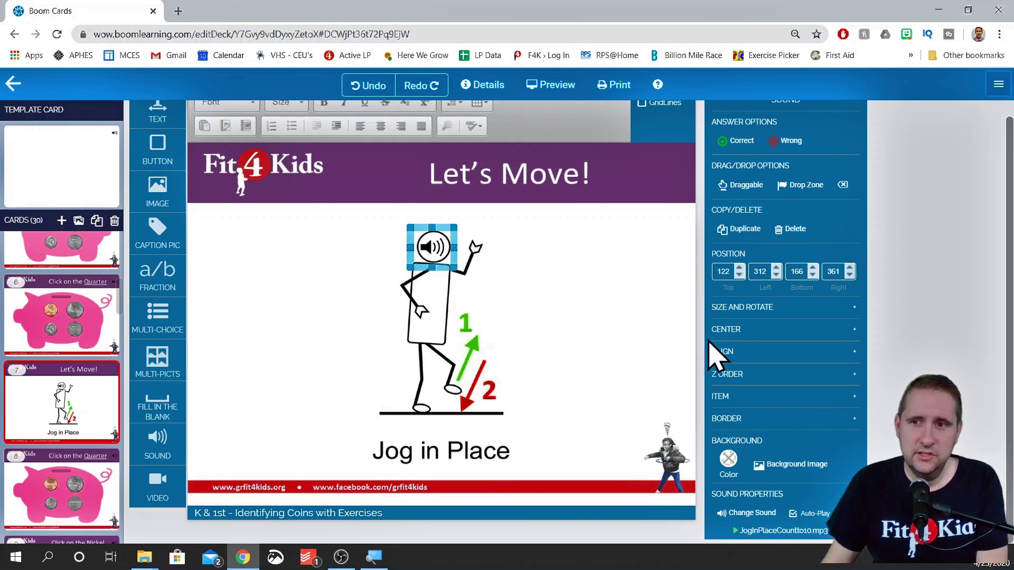
{"action": "scroll", "coordinate": [64, 377], "scroll_direction": "down", "scroll_amount": 2}
{"action": "scroll", "coordinate": [62, 372], "scroll_direction": "up", "scroll_amount": 1}
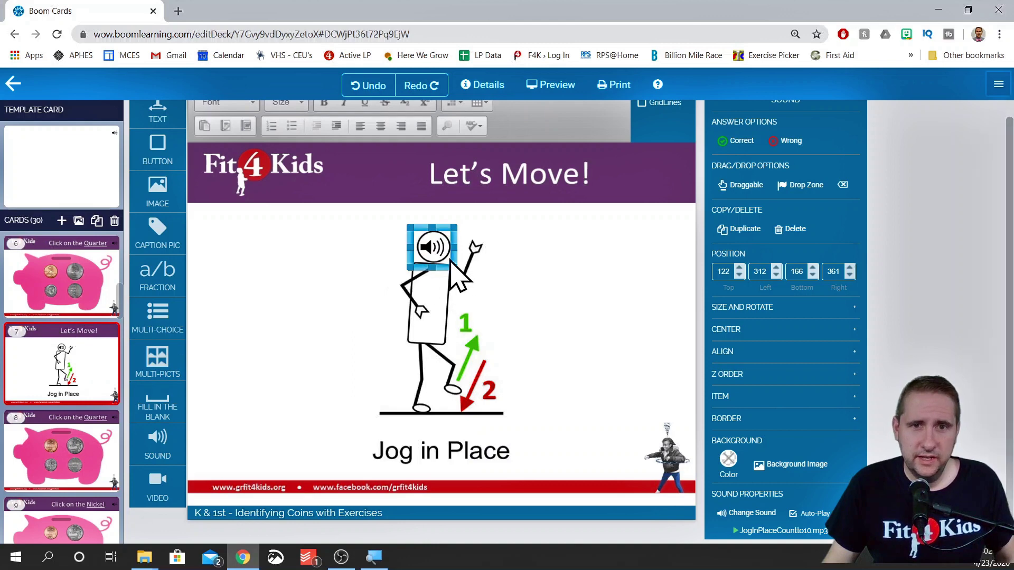
{"action": "left_click_drag", "start_coordinate": [455, 267], "coordinate": [483, 304]}
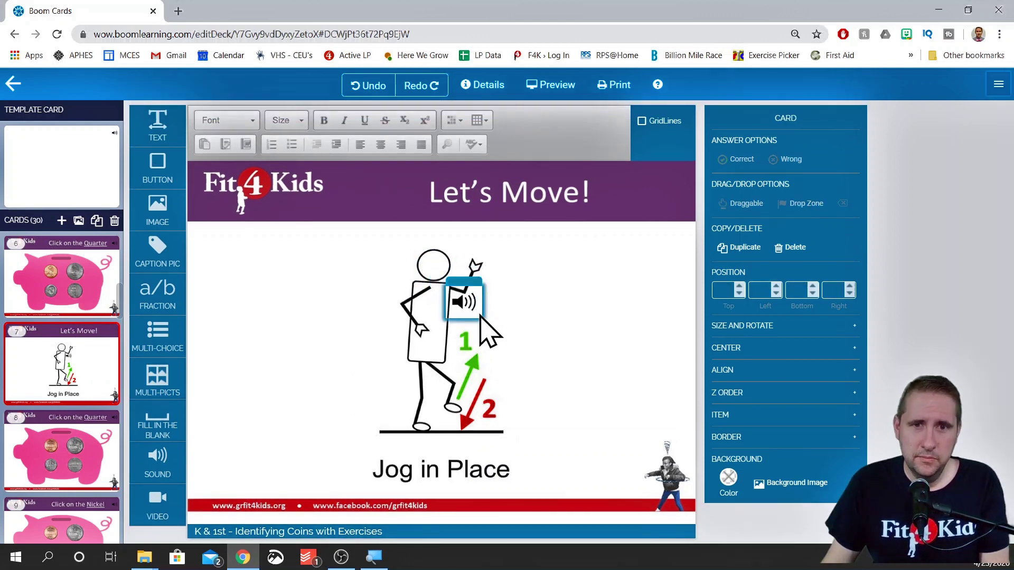
{"action": "left_click_drag", "start_coordinate": [488, 325], "coordinate": [564, 407]}
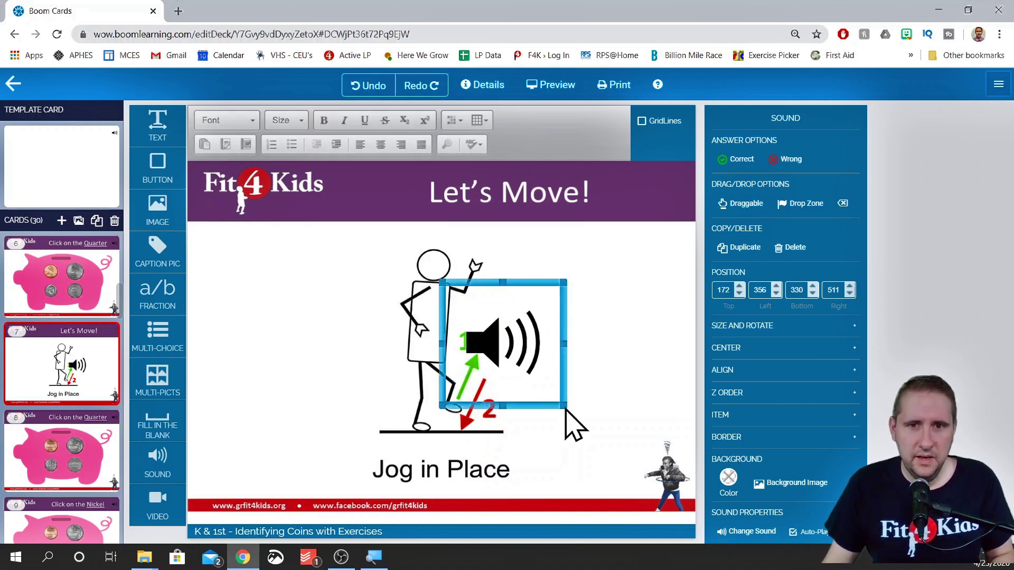
{"action": "key", "text": "ctrl+z"}
{"action": "key", "text": "ctrl+z"}
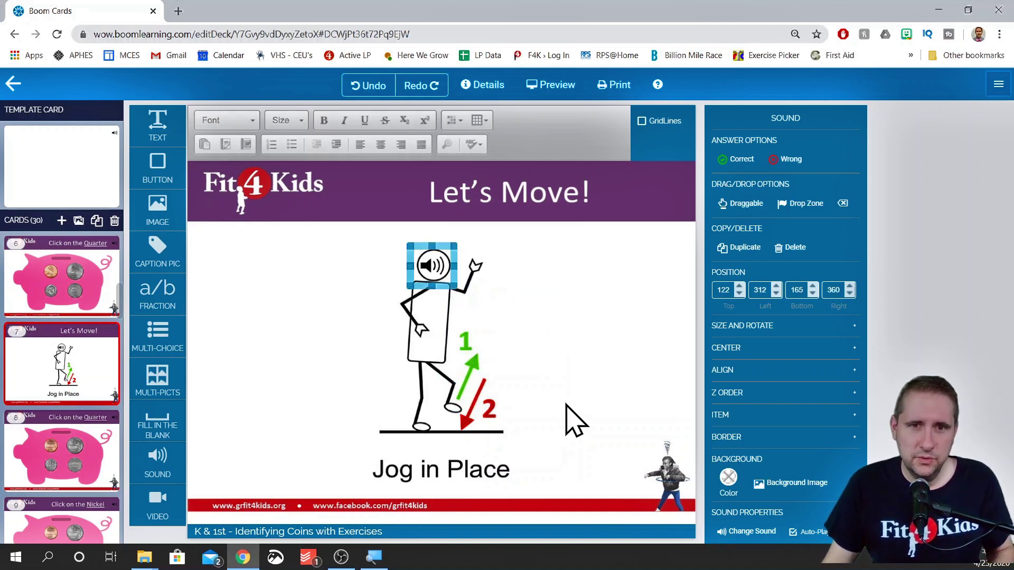
{"action": "left_click", "coordinate": [275, 262]}
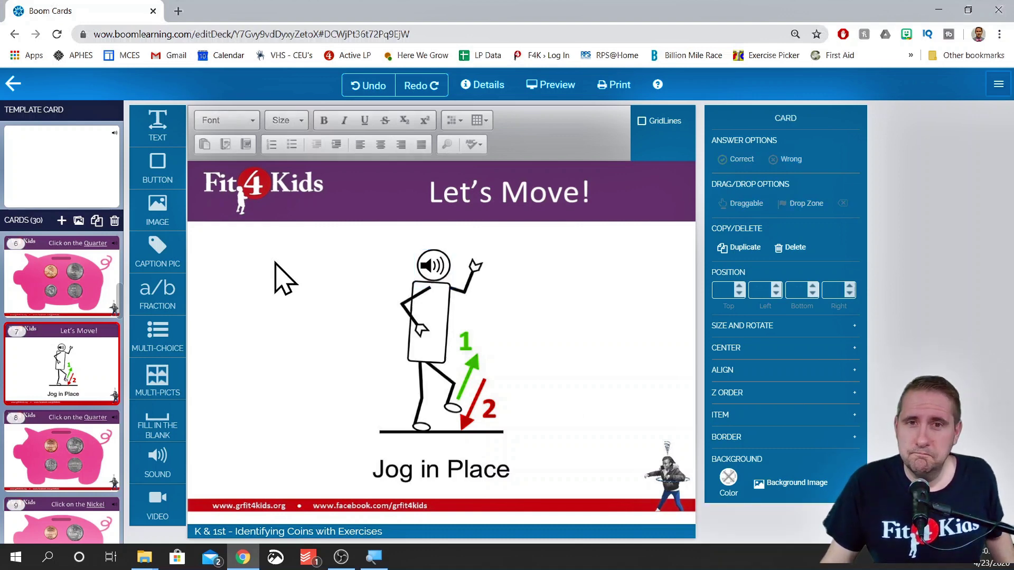